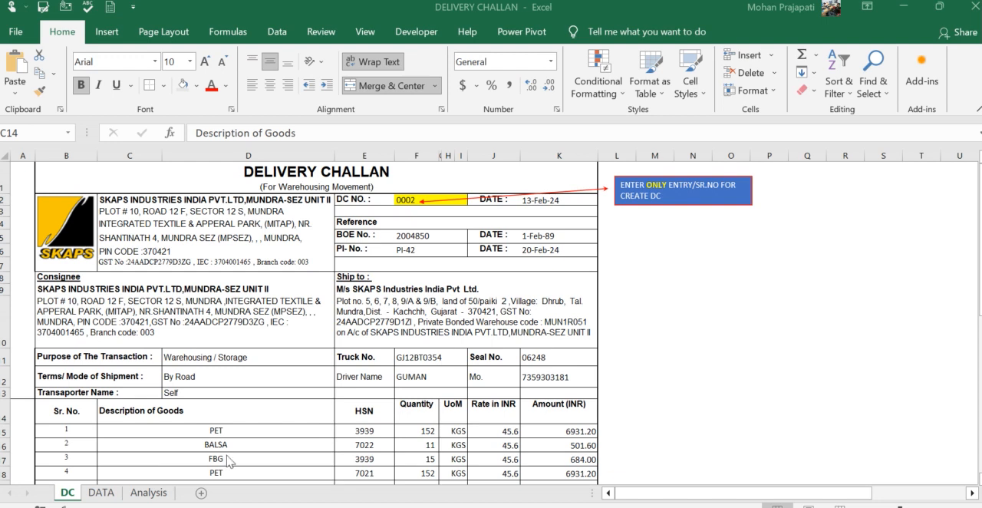
# - Compare the delivery challan form on the DC sheet with the source records on the DATA sheet
pyautogui.click(110, 496)
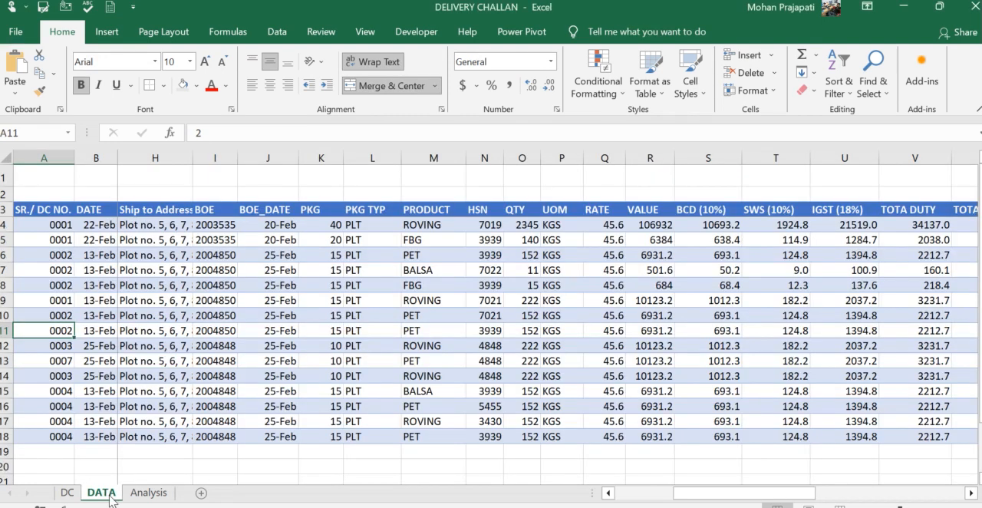
pyautogui.hotkey('ctrl', 'Up')
pyautogui.press('Down')
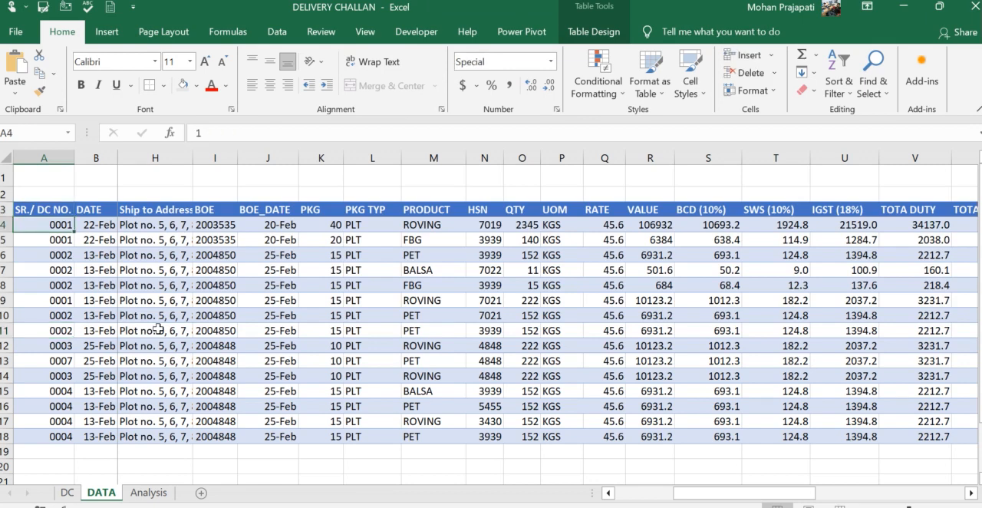
pyautogui.hotkey('ctrl', 'pageup')
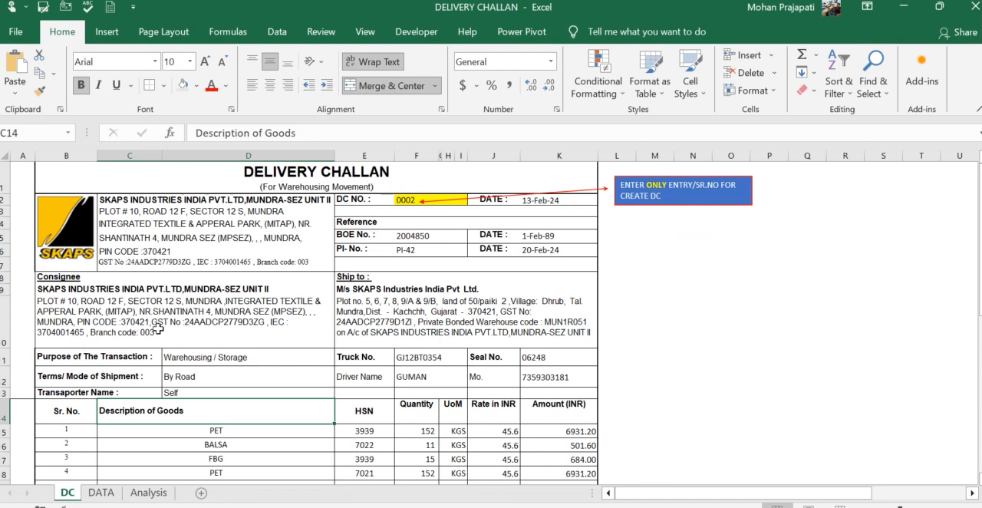
pyautogui.hotkey('ctrl', 'pagedown')
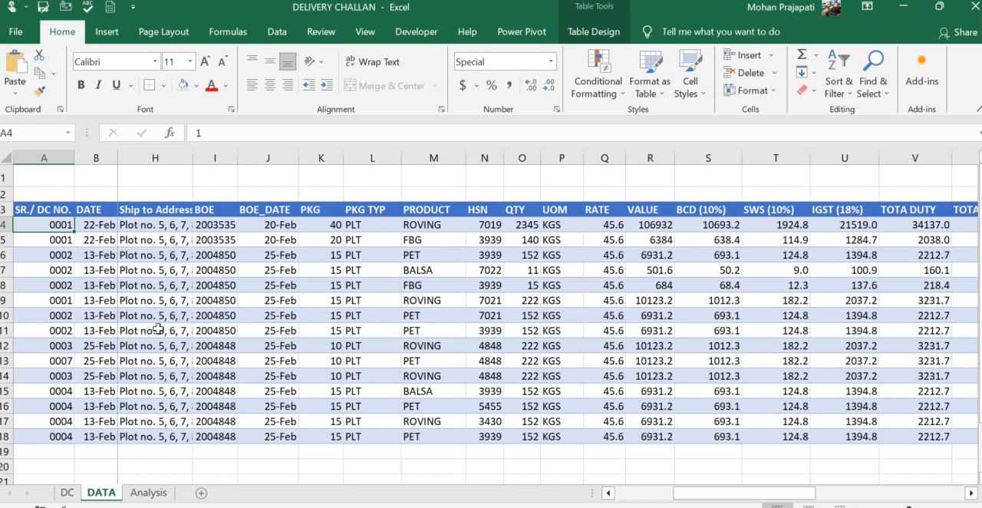
pyautogui.hotkey('ctrl', 'pageup')
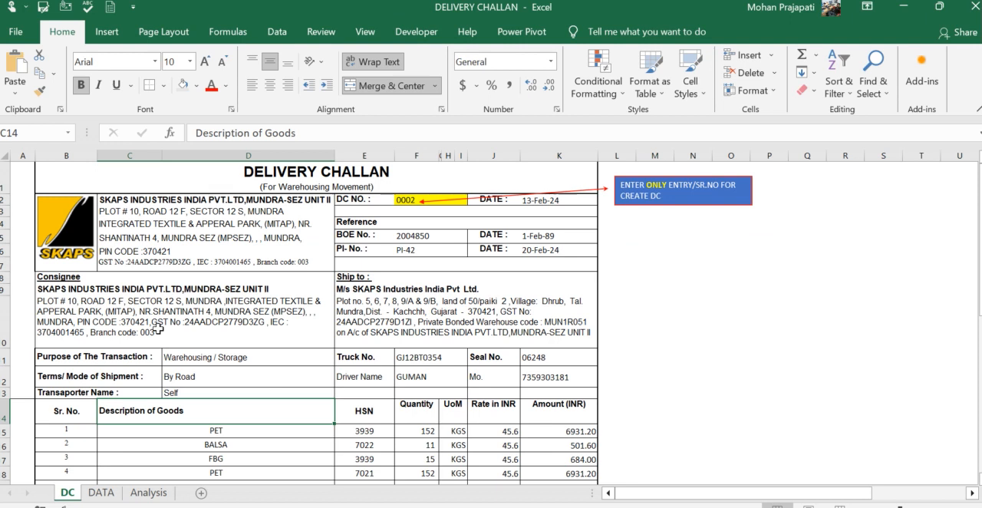
pyautogui.hotkey('ctrl', 'pagedown')
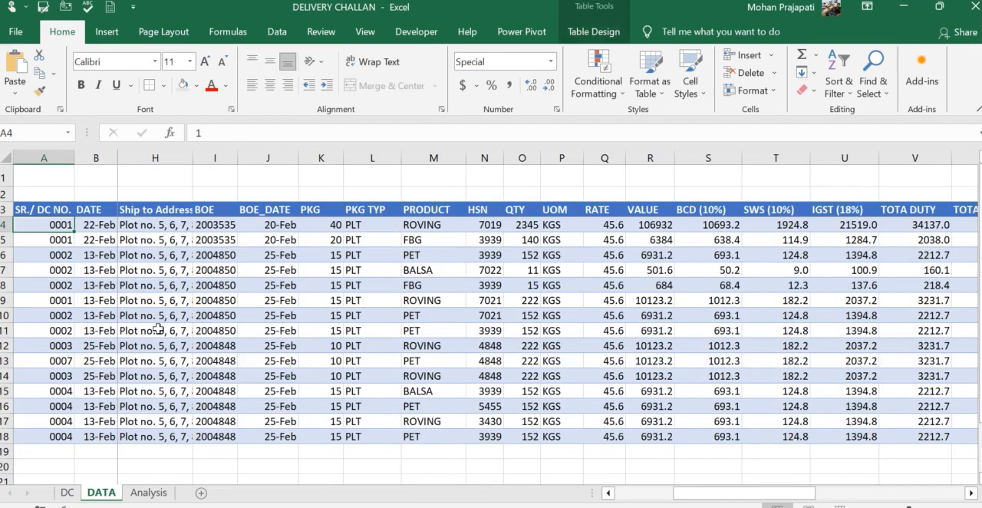
# - Review the SR./ DC NO. entries down the rows of the DATA table
pyautogui.press('Up')
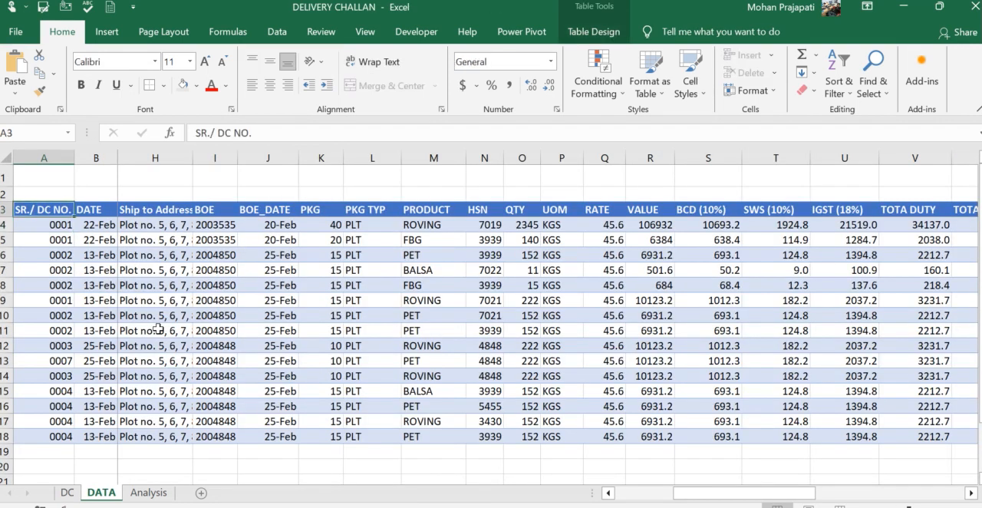
pyautogui.press('Down')
pyautogui.press('Right')
pyautogui.press('Right')
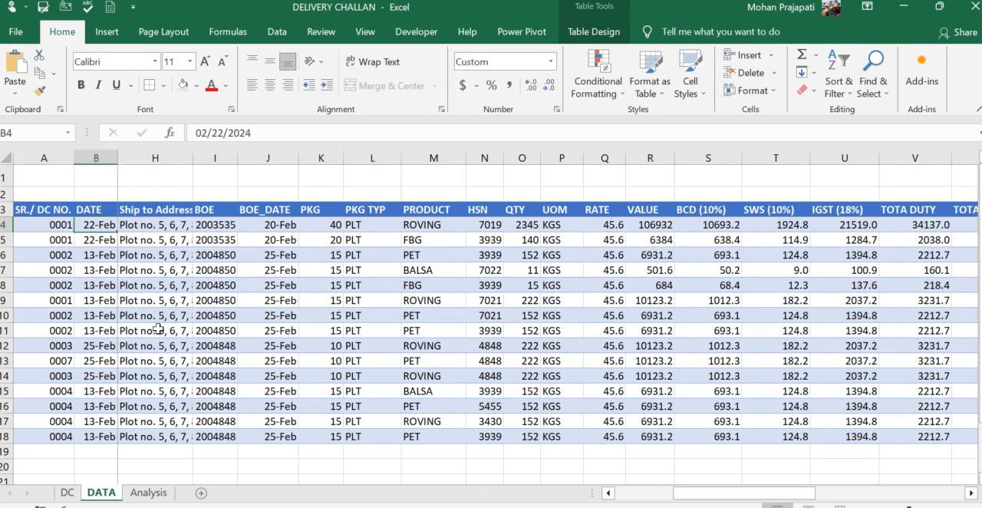
pyautogui.press('Left')
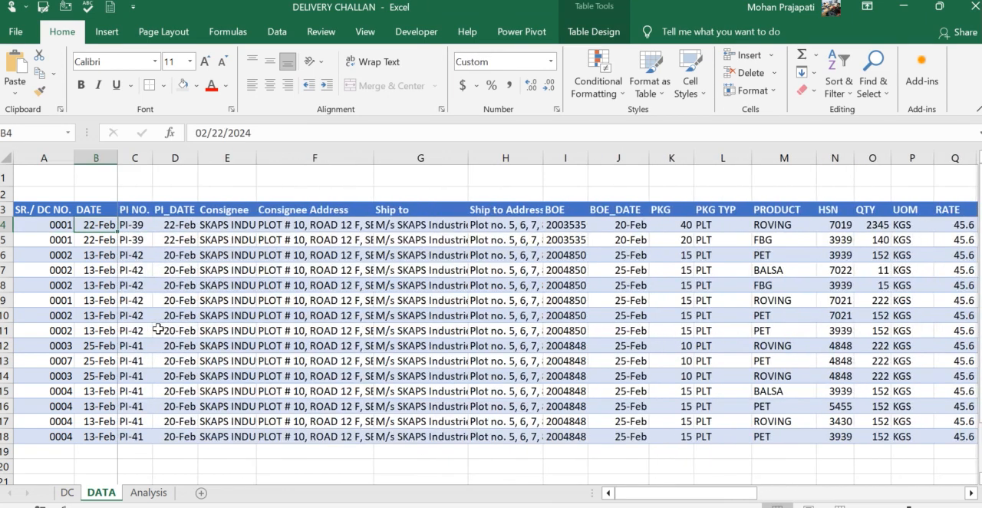
pyautogui.press('Left')
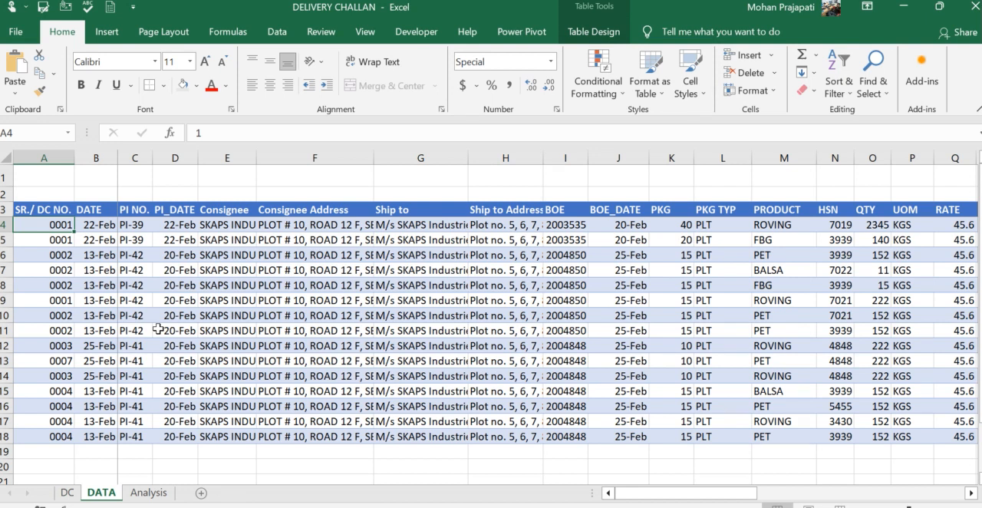
pyautogui.press('Down')
pyautogui.press('Down')
pyautogui.press('Down')
pyautogui.press('Down')
pyautogui.press('Down')
pyautogui.press('Down')
pyautogui.press('Down')
pyautogui.press('Down')
pyautogui.press('Down')
pyautogui.press('Down')
pyautogui.press('Down')
pyautogui.press('Down')
pyautogui.press('Down')
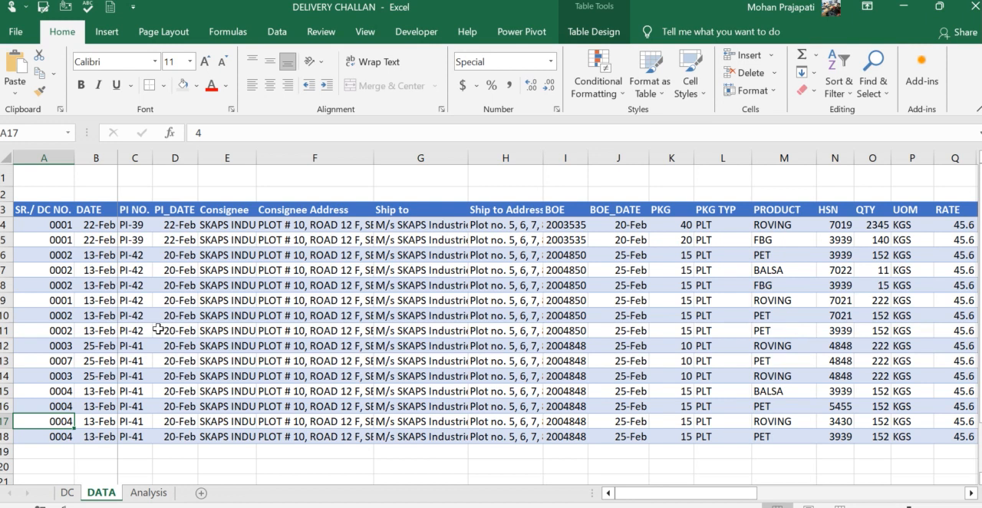
# - Examine the DATA table's columns from the PI and consignee details through duty, driver and truck fields to REMARK
pyautogui.press('Right')
pyautogui.press('Right')
pyautogui.press('Right')
pyautogui.press('Right')
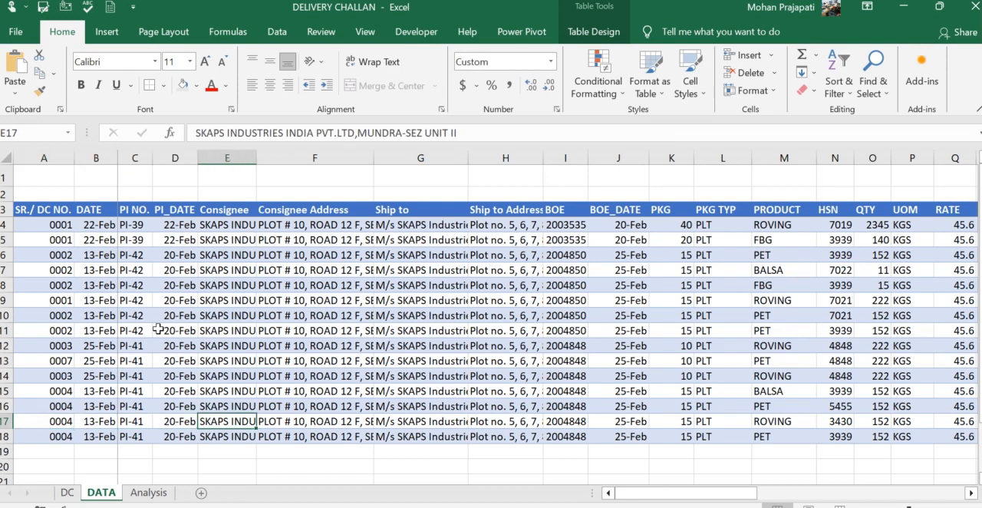
pyautogui.press('Right')
pyautogui.press('Right')
pyautogui.press('Right')
pyautogui.press('Right')
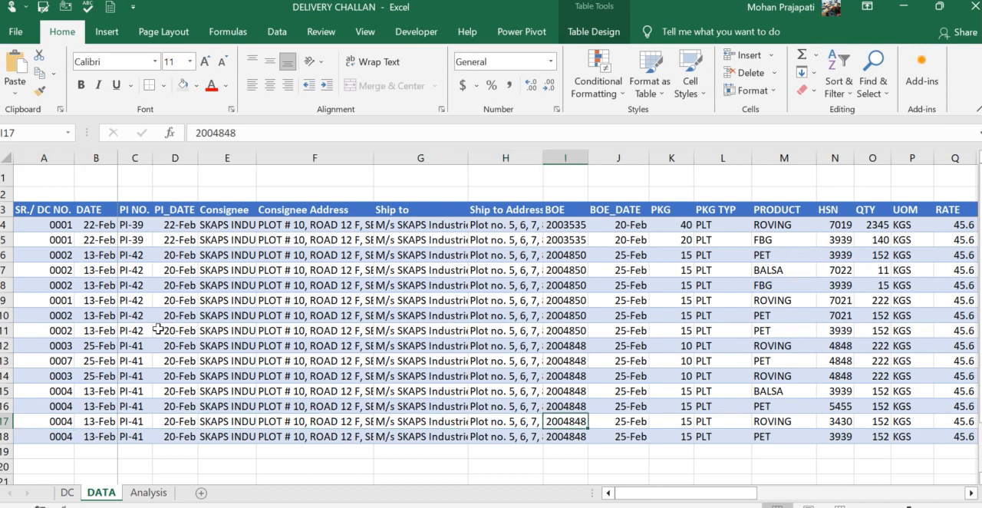
pyautogui.hotkey('ctrl', 'Up')
pyautogui.press('Right')
pyautogui.press('Right')
pyautogui.press('Right')
pyautogui.press('Right')
pyautogui.press('Right')
pyautogui.press('Right')
pyautogui.press('Right')
pyautogui.press('Right')
pyautogui.press('Right')
pyautogui.press('Right')
pyautogui.press('Right')
pyautogui.press('Right')
pyautogui.press('Right')
pyautogui.press('Right')
pyautogui.press('Right')
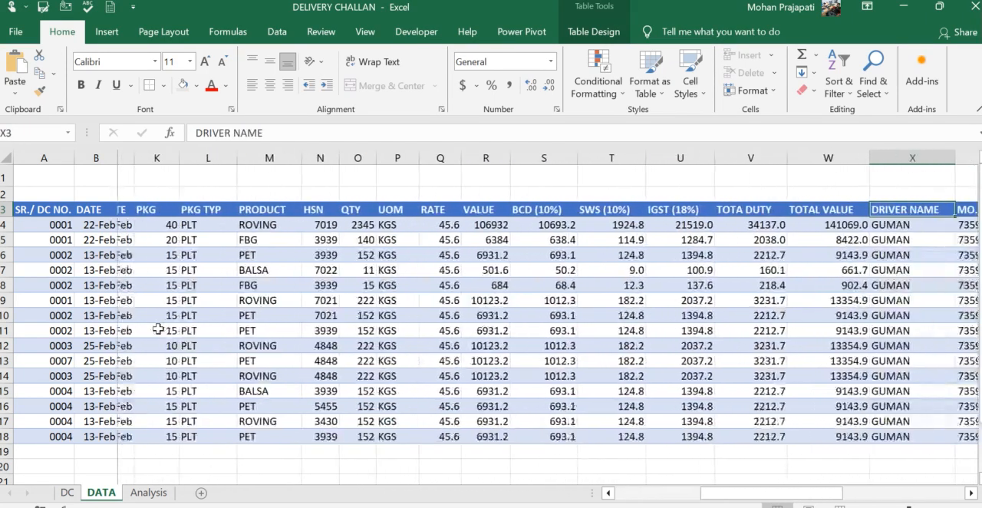
pyautogui.press('Right')
pyautogui.press('Right')
pyautogui.press('Right')
pyautogui.press('Right')
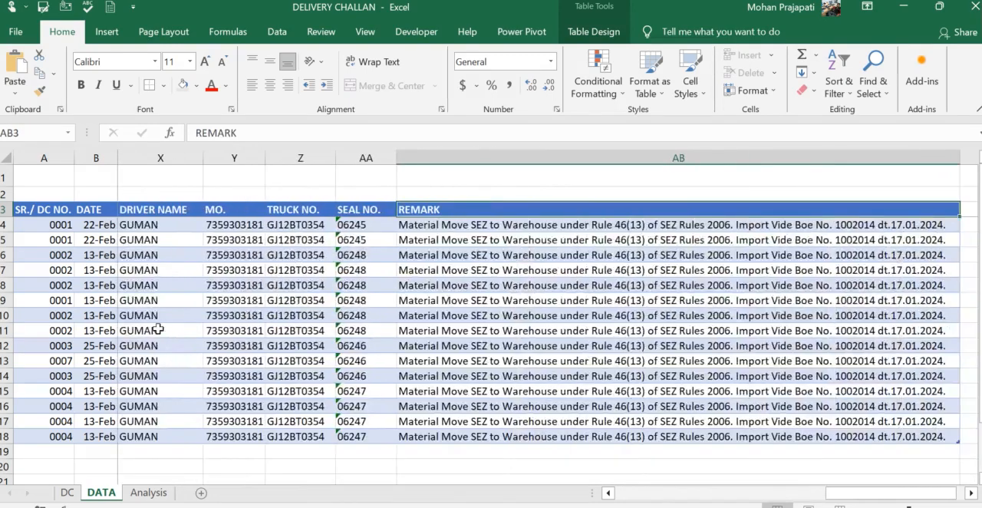
pyautogui.press('Down')
pyautogui.press('Left')
pyautogui.press('Left')
pyautogui.press('Left')
pyautogui.press('Left')
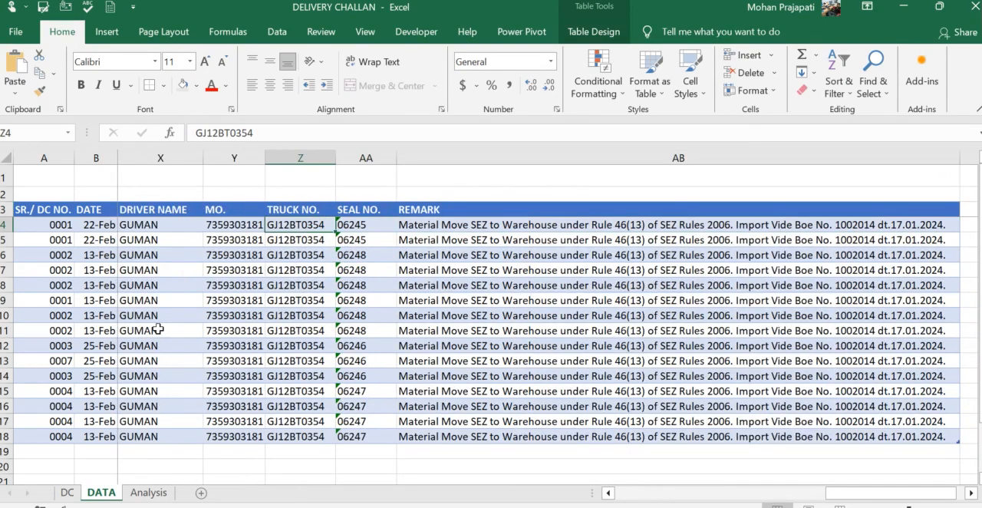
pyautogui.press('Left')
pyautogui.press('Left')
pyautogui.hotkey('ctrl', 'Home')
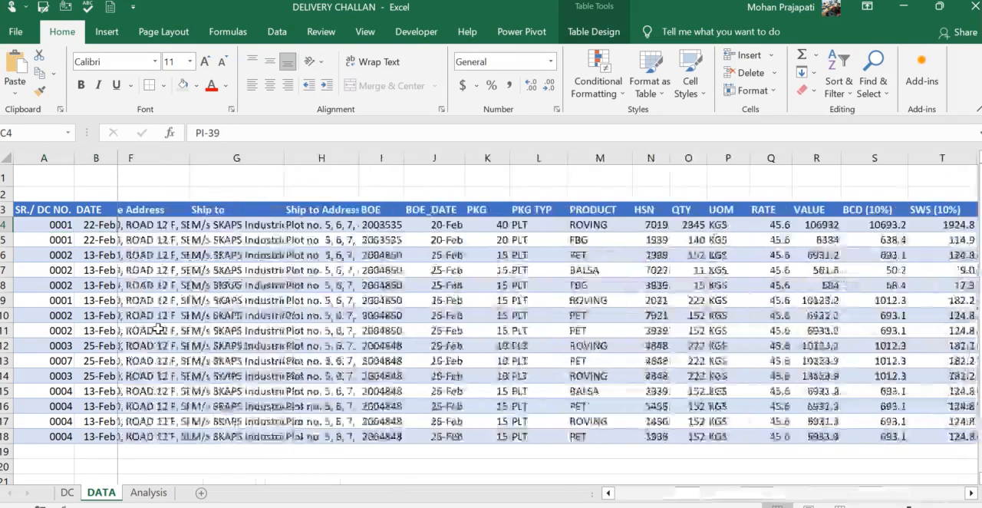
# - Return to the DC sheet and set the challan's DC NO. to 1
pyautogui.hotkey('ctrl', 'pageup')
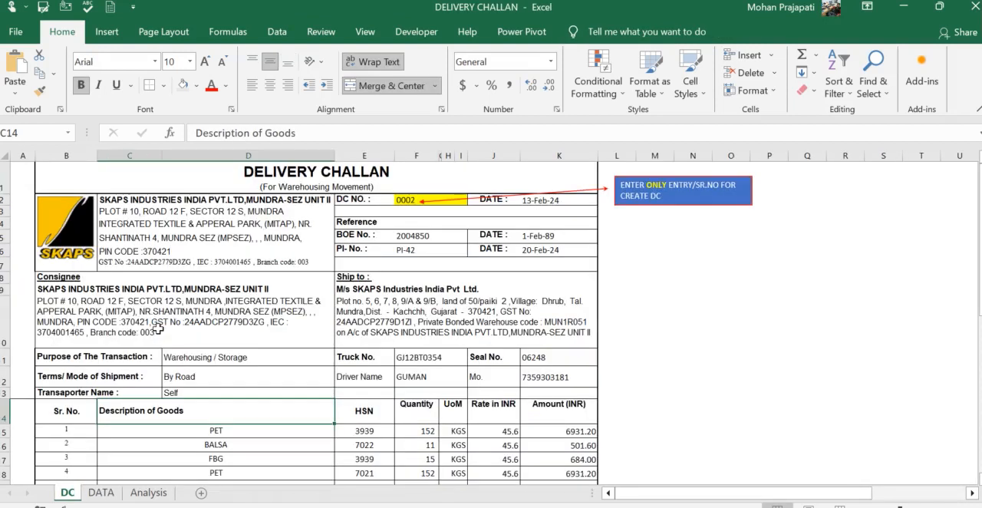
pyautogui.click(396, 199)
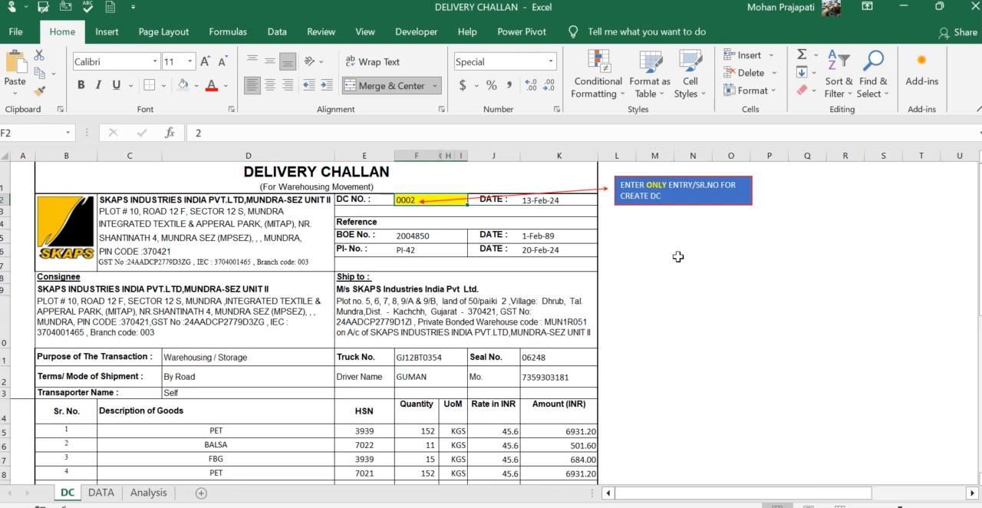
pyautogui.write('1')
pyautogui.press('Return')
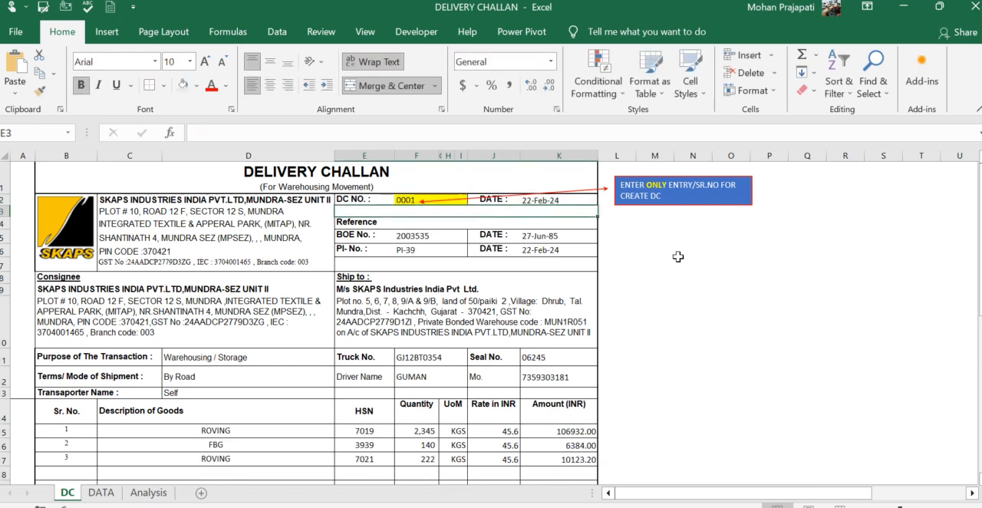
# - Set the challan's DC NO. to 2
pyautogui.press('BackSpace')
pyautogui.write('2')
pyautogui.press('Return')
# - Inspect the challan's goods lines, ship-to and consignee addresses, and the BOE and PI reference fields
pyautogui.press('Down')
pyautogui.scroll(-2, 575, 307)
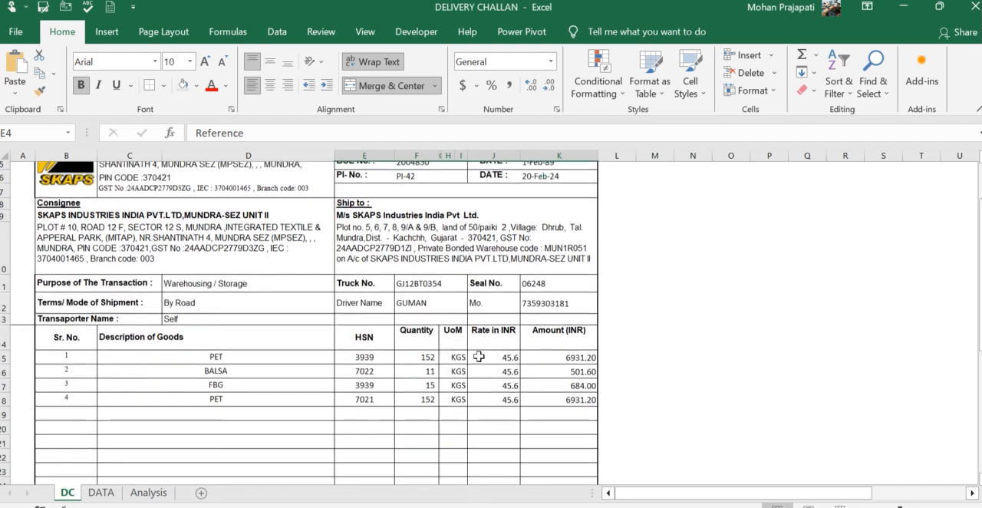
pyautogui.scroll(2, 479, 355)
pyautogui.click(195, 404)
pyautogui.moveTo(195, 405); pyautogui.dragTo(223, 443)
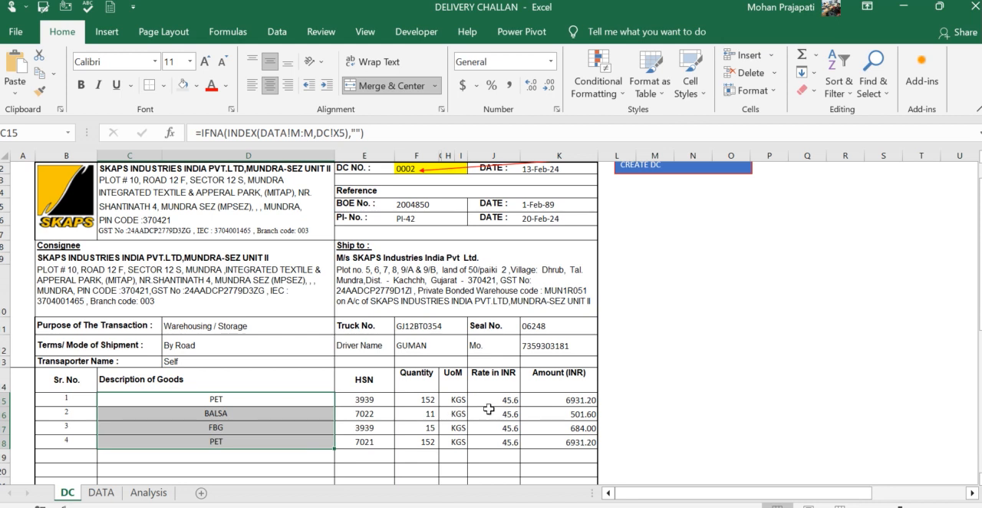
pyautogui.click(417, 282)
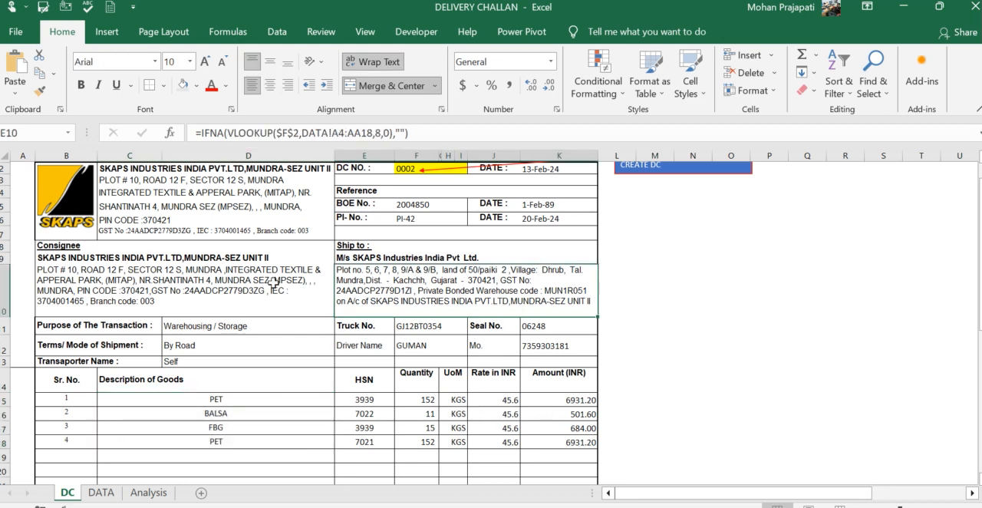
pyautogui.click(430, 200)
pyautogui.click(420, 216)
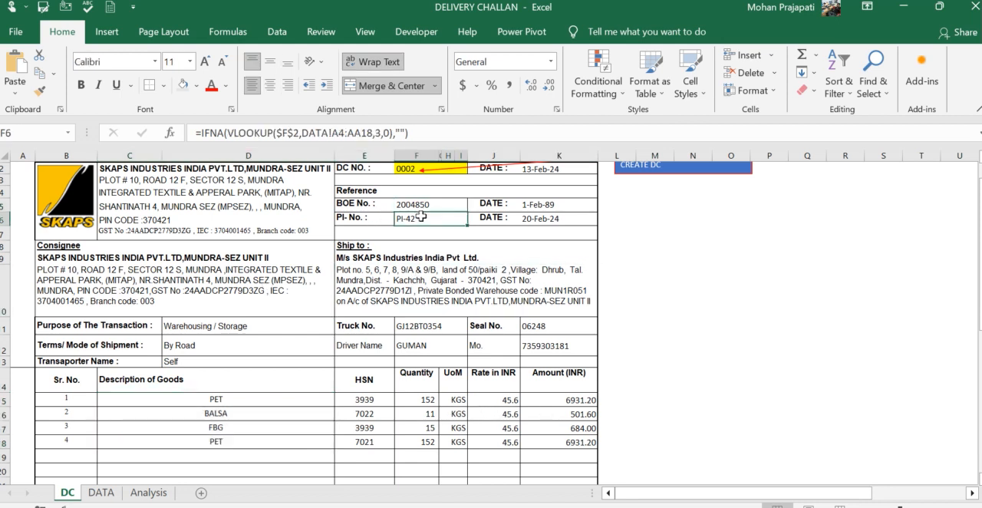
pyautogui.click(542, 204)
pyautogui.click(546, 222)
pyautogui.click(250, 286)
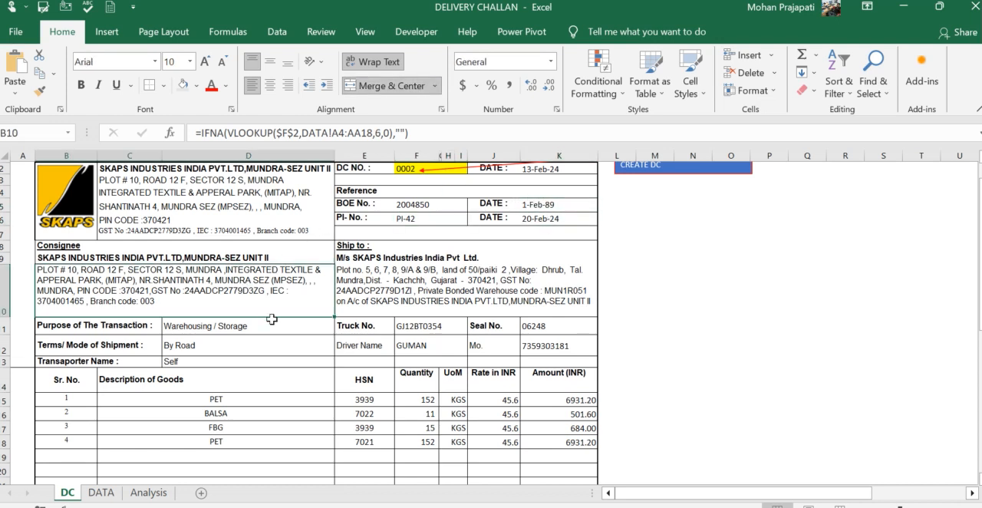
# - Examine the challan's amounts, total duty, remarks and total number of packages
pyautogui.scroll(-5, 269, 359)
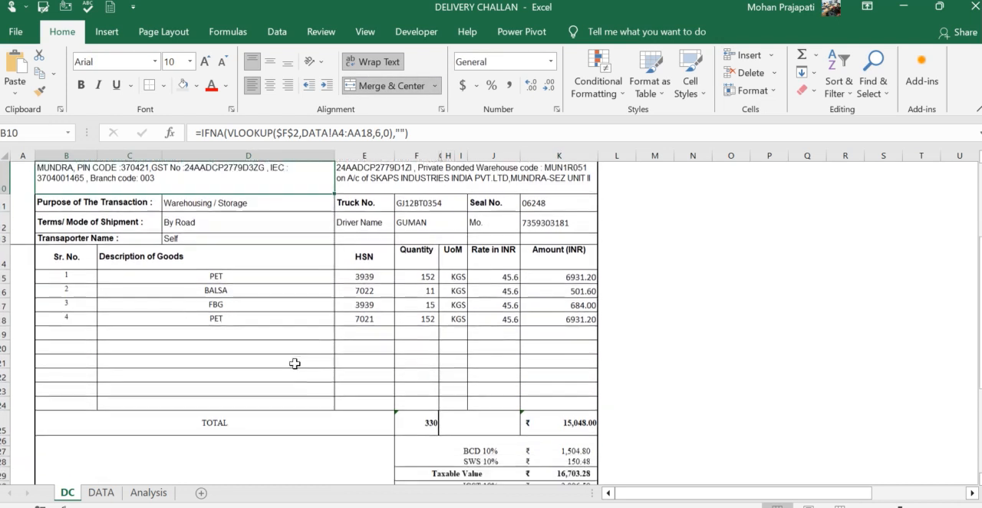
pyautogui.moveTo(572, 296); pyautogui.dragTo(564, 389)
pyautogui.moveTo(500, 388); pyautogui.dragTo(557, 391)
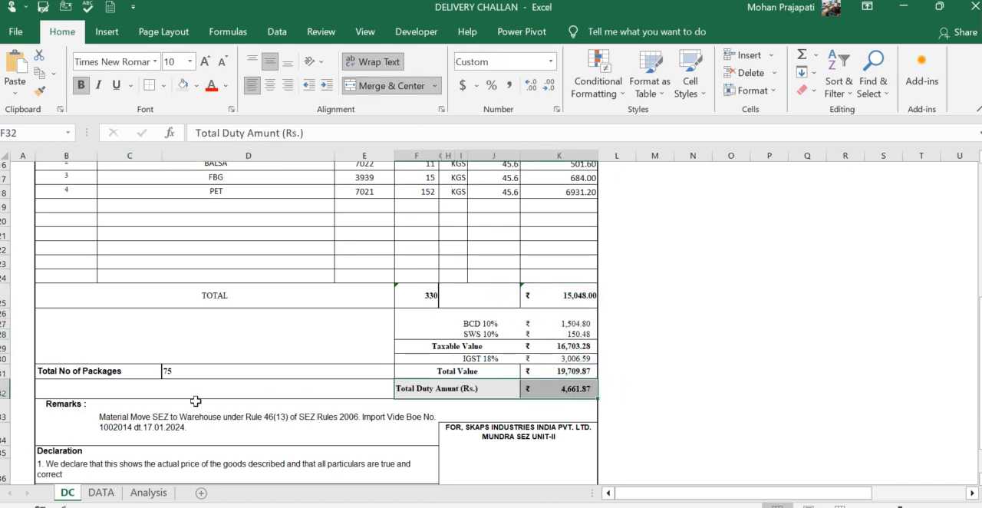
pyautogui.click(176, 418)
pyautogui.scroll(2, 224, 420)
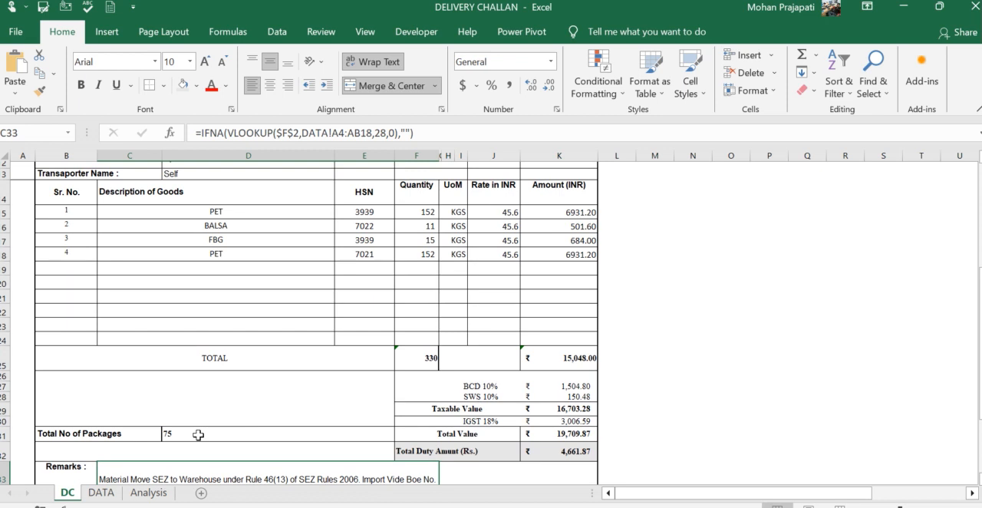
pyautogui.click(198, 434)
pyautogui.scroll(-2, 340, 403)
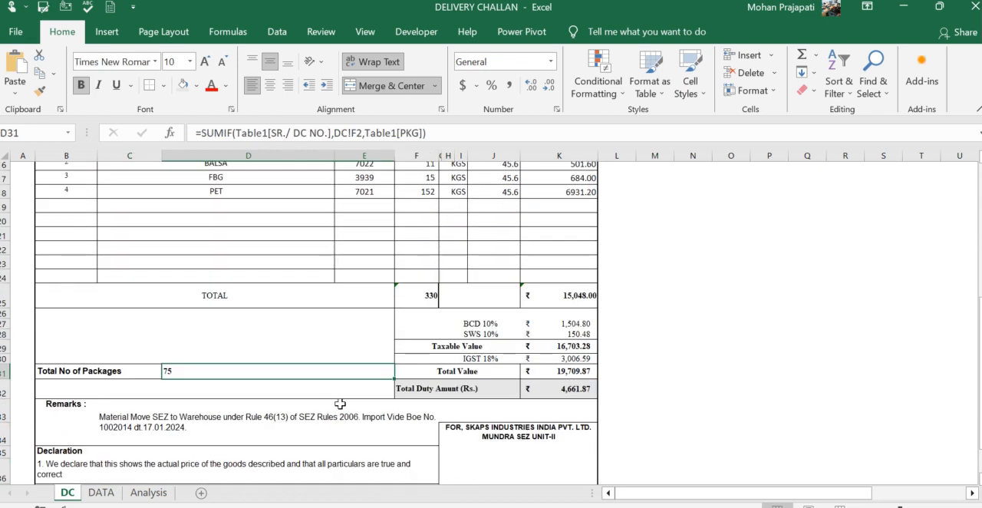
pyautogui.scroll(-5, 340, 404)
pyautogui.scroll(7, 340, 403)
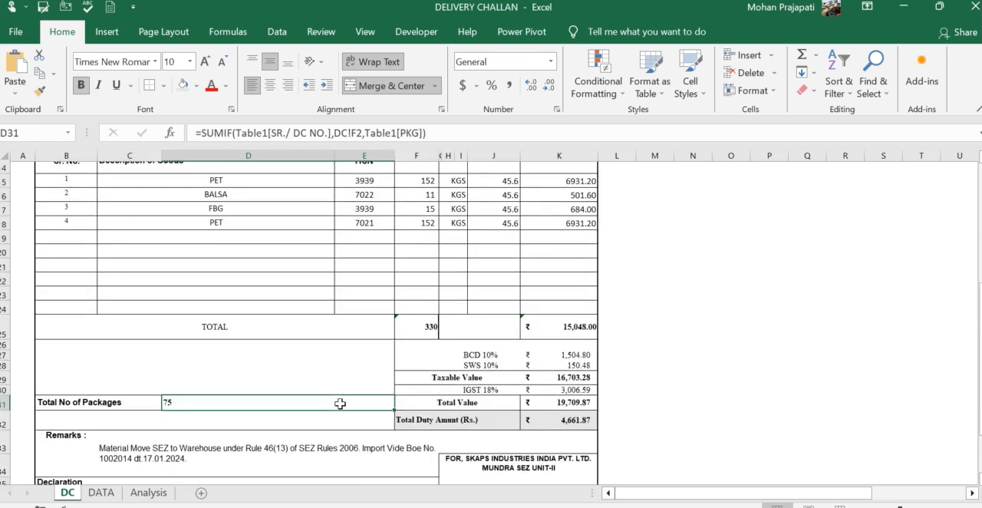
# - Check the last SR./ DC NO. entry on the DATA sheet and set the challan's DC NO. to 4
pyautogui.click(435, 277)
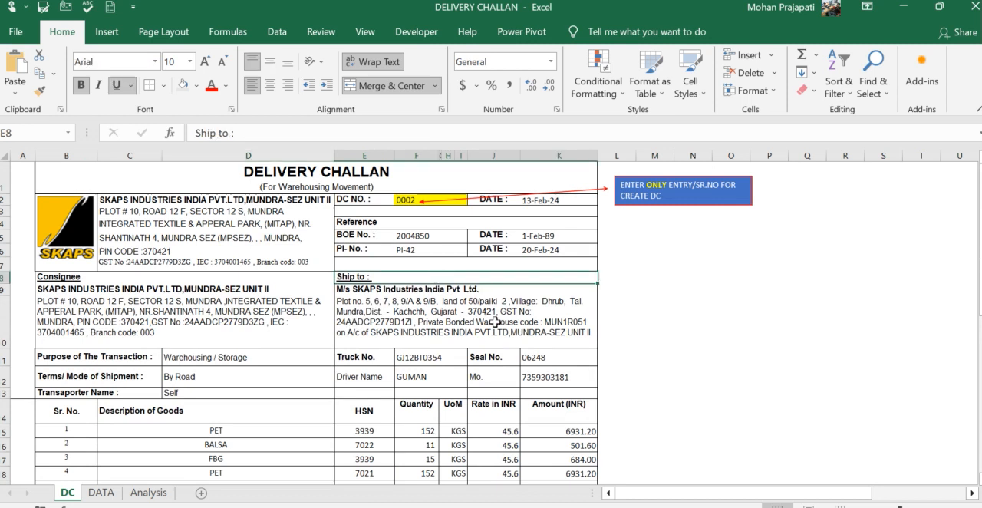
pyautogui.click(411, 198)
pyautogui.hotkey('ctrl', 'pagedown')
pyautogui.press('Left')
pyautogui.press('Left')
pyautogui.hotkey('ctrl', 'Down')
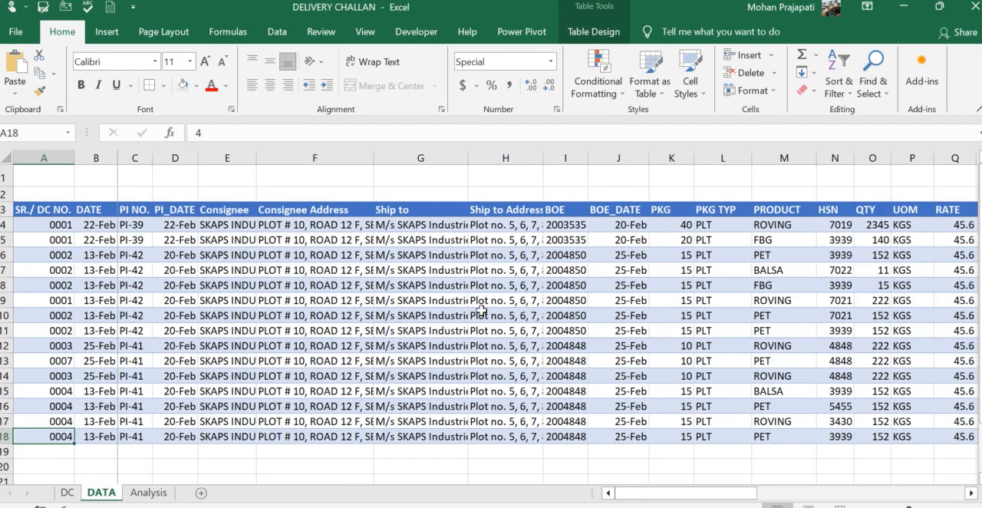
pyautogui.hotkey('ctrl', 'pageup')
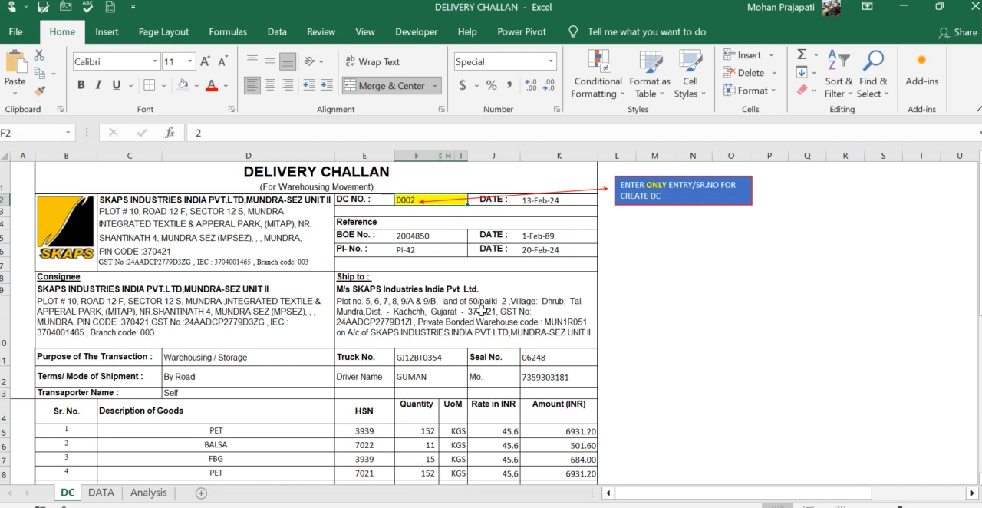
pyautogui.write('4')
pyautogui.press('Tab')
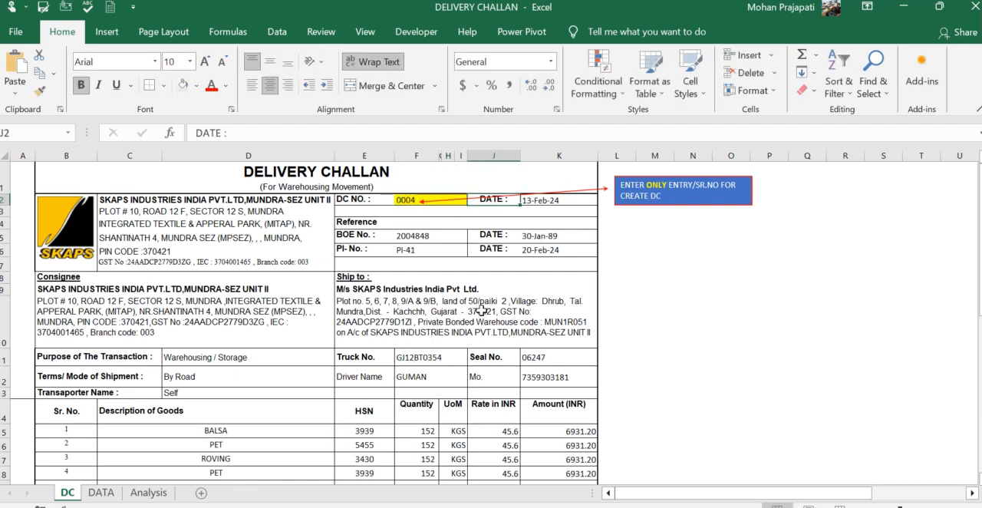
# - Preview the challan for printing, choose Microsoft Print to PDF as the printer, and return to the sheet without printing
pyautogui.click(481, 309)
pyautogui.hotkey('ctrl', 'p')
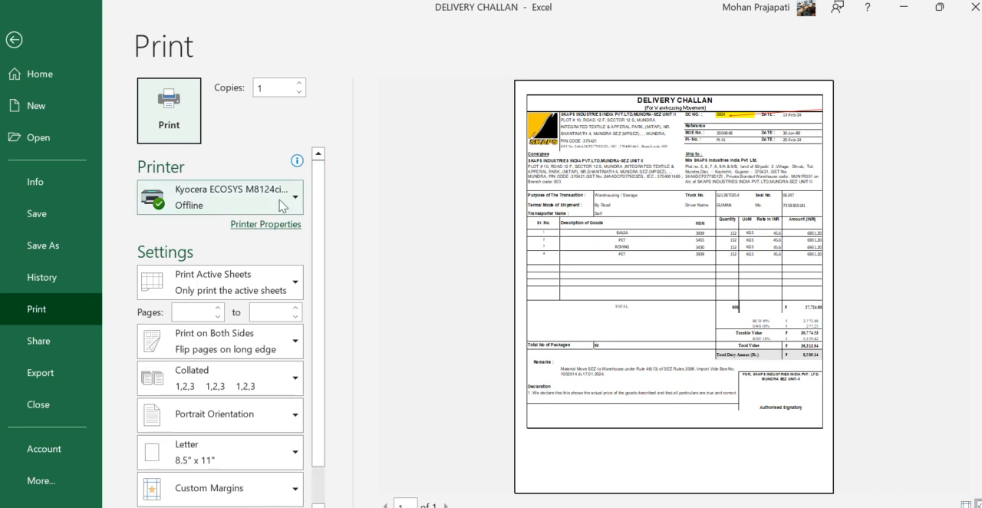
pyautogui.click(282, 204)
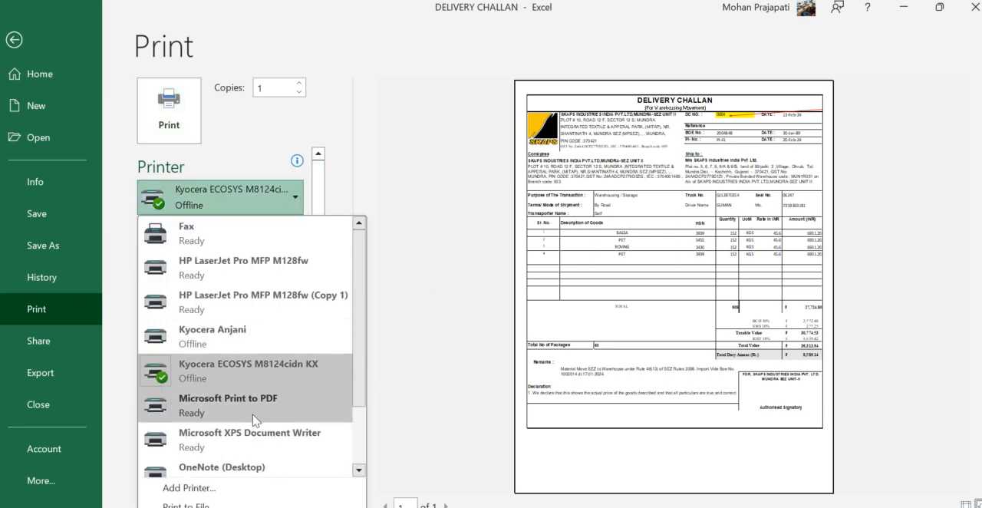
pyautogui.click(256, 419)
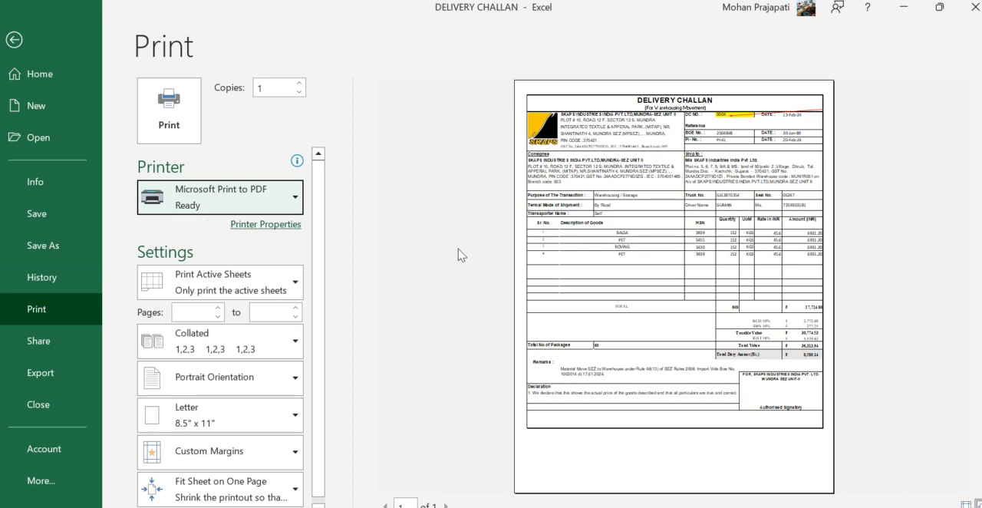
pyautogui.click(16, 39)
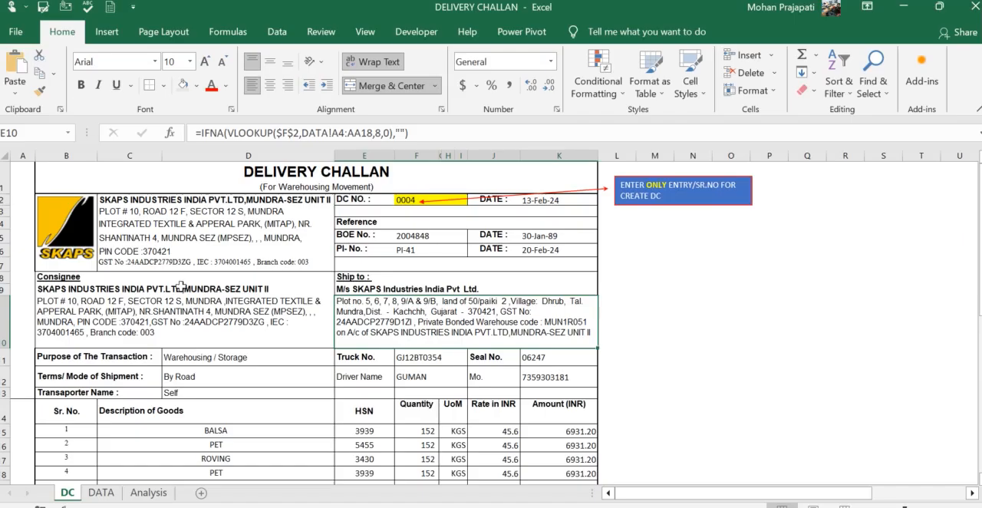
# - Examine the date, PI and consignee columns of the first and last records on the DATA sheet
pyautogui.click(100, 492)
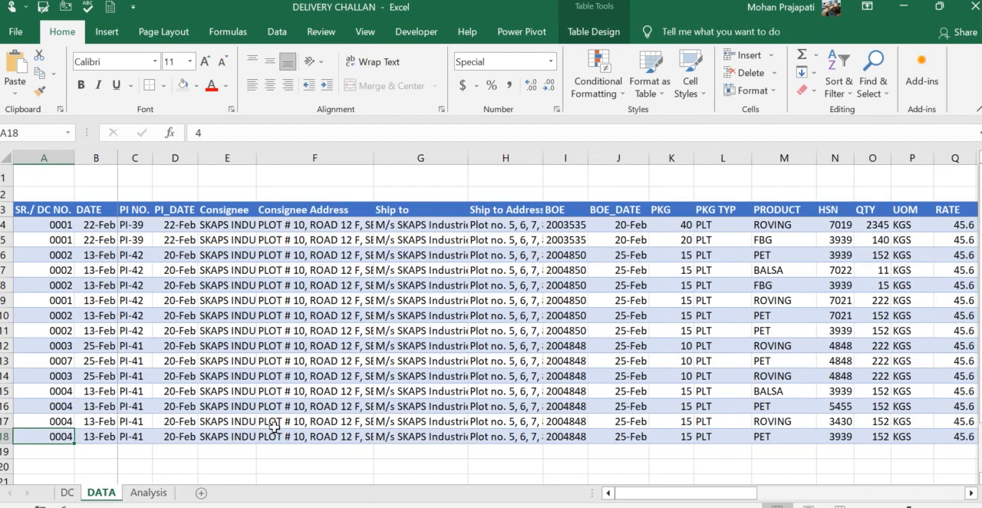
pyautogui.press('Right')
pyautogui.press('Right')
pyautogui.press('Right')
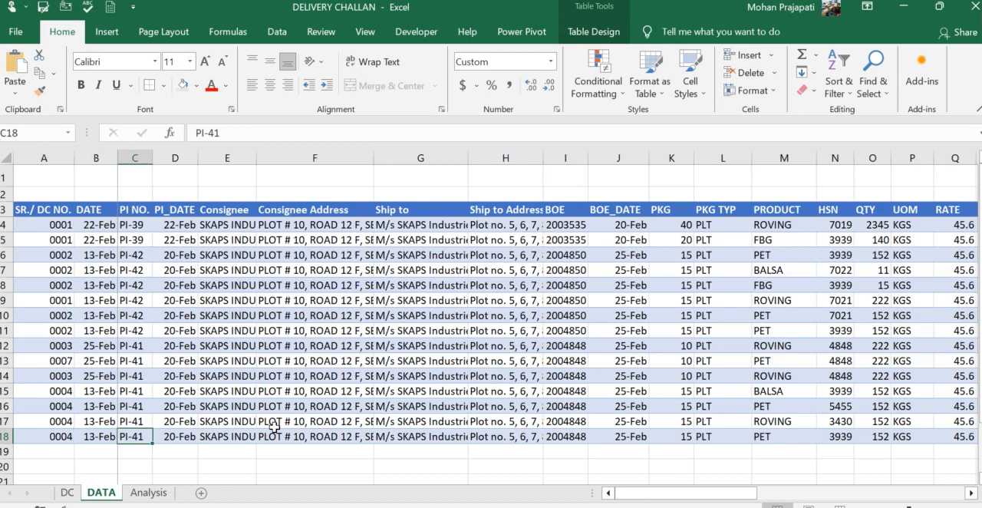
pyautogui.hotkey('ctrl', 'Up')
pyautogui.press('Right')
pyautogui.press('Down')
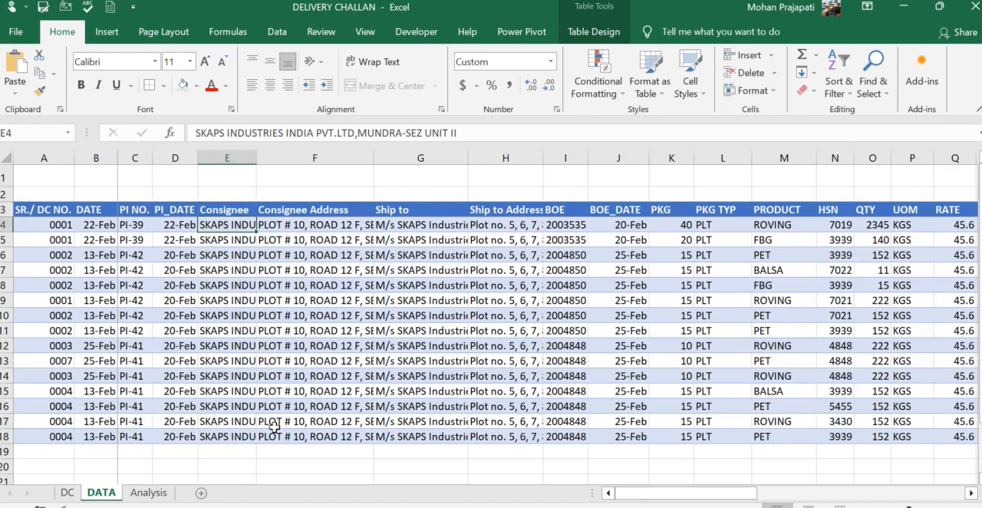
pyautogui.hotkey('ctrl', 'Down')
pyautogui.press('Left')
pyautogui.press('Left')
pyautogui.press('Left')
pyautogui.press('Left')
pyautogui.press('Right')
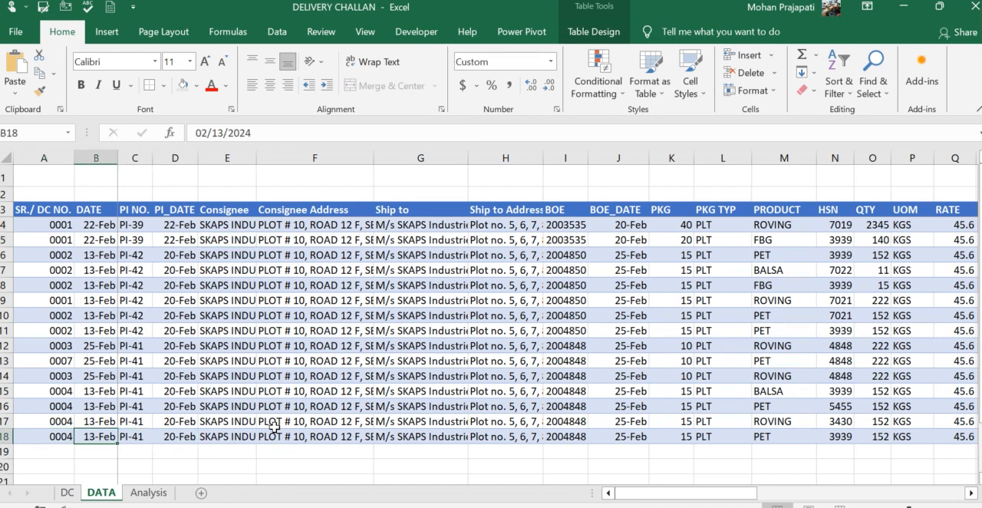
# - Review the last DATA record across its product, quantity, duty and transport columns up to REMARK
pyautogui.press('Right')
pyautogui.press('Right')
pyautogui.press('Right')
pyautogui.press('Right')
pyautogui.press('Right')
pyautogui.press('Right')
pyautogui.press('Right')
pyautogui.press('Right')
pyautogui.press('Right')
pyautogui.press('Right')
pyautogui.press('Right')
pyautogui.press('Right')
pyautogui.press('Right')
pyautogui.press('Right')
pyautogui.press('Right')
pyautogui.press('Right')
pyautogui.press('Right')
pyautogui.press('Right')
pyautogui.press('Right')
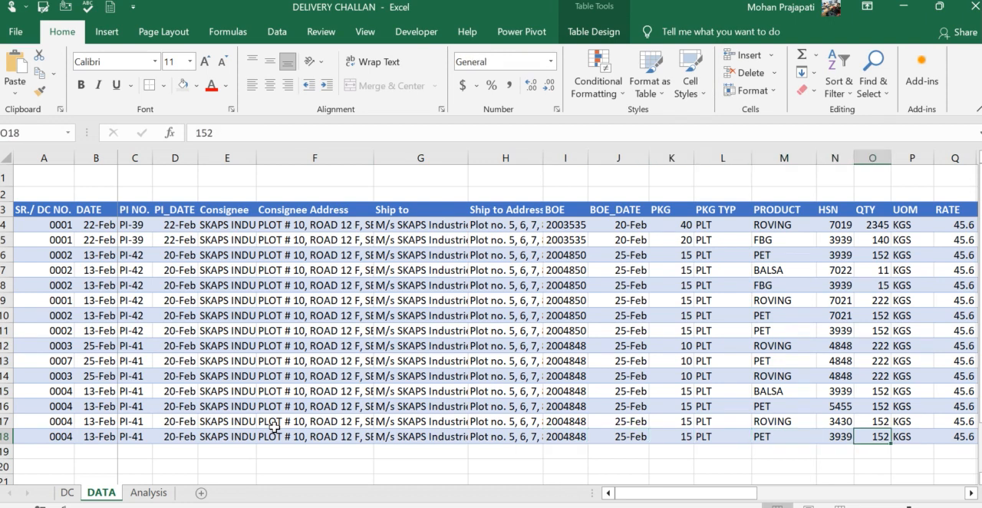
pyautogui.press('Right')
pyautogui.press('Right')
pyautogui.press('Right')
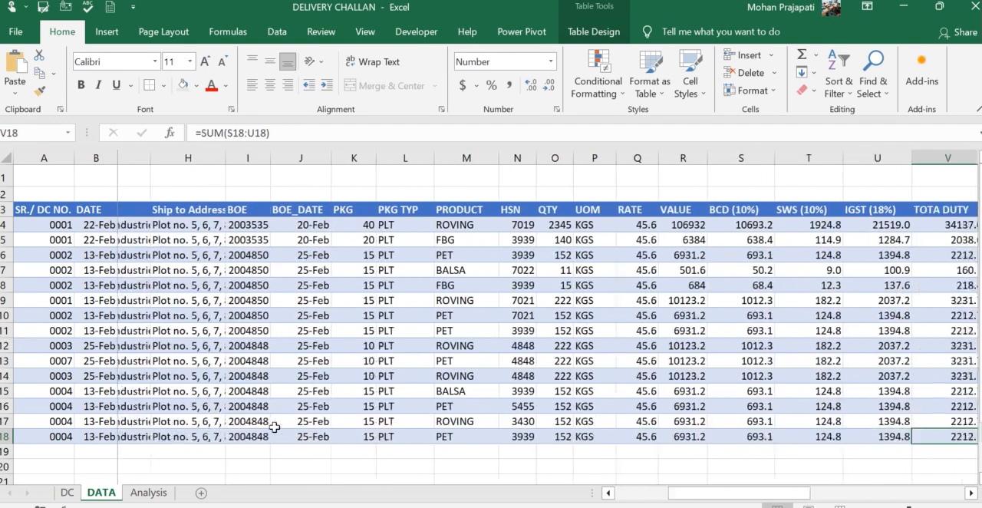
pyautogui.press('Right')
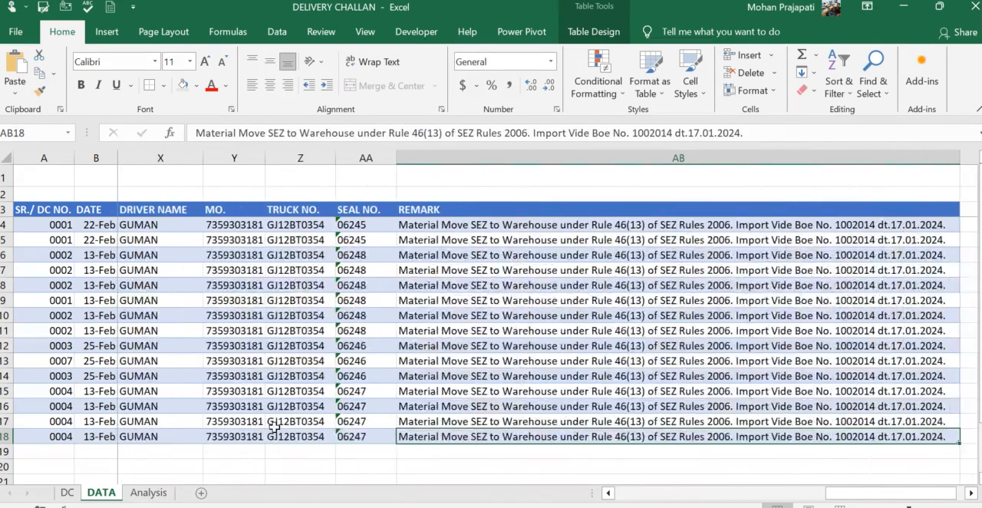
# - Check the REMARK entries in the first DATA records and return to the second record's SR./ DC NO. cell
pyautogui.hotkey('ctrl', 'Up')
pyautogui.press('Down')
pyautogui.press('Down')
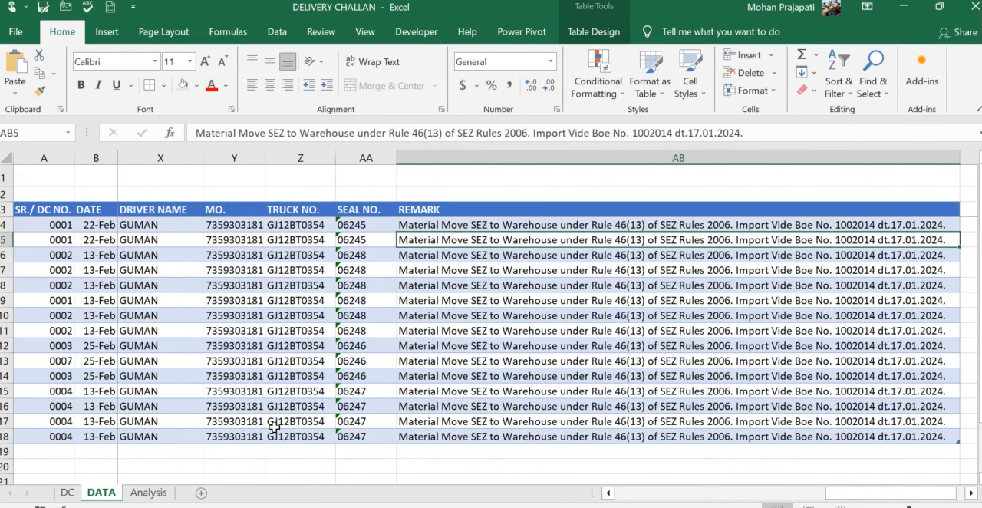
pyautogui.hotkey('ctrl', 'Left')
pyautogui.press('Right')
pyautogui.press('Right')
pyautogui.press('Right')
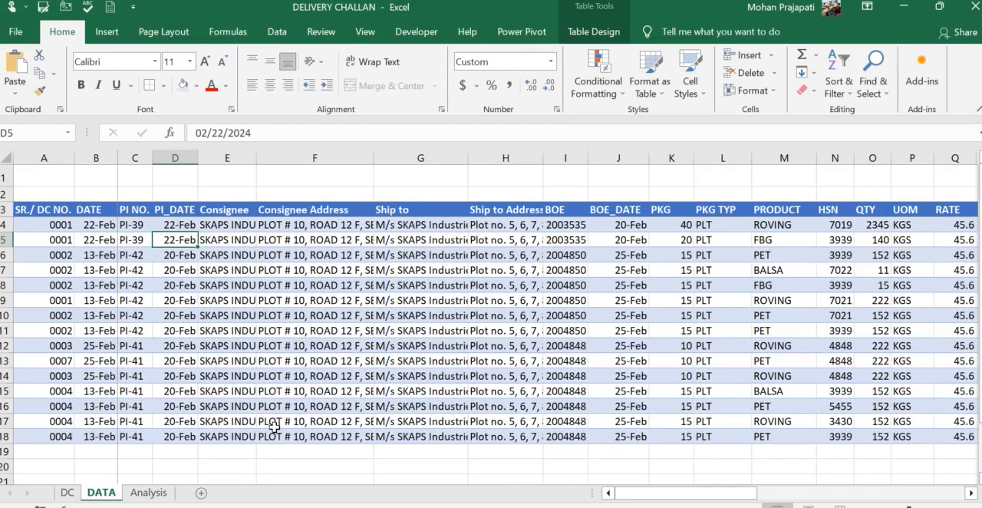
pyautogui.hotkey('ctrl', 'Left')
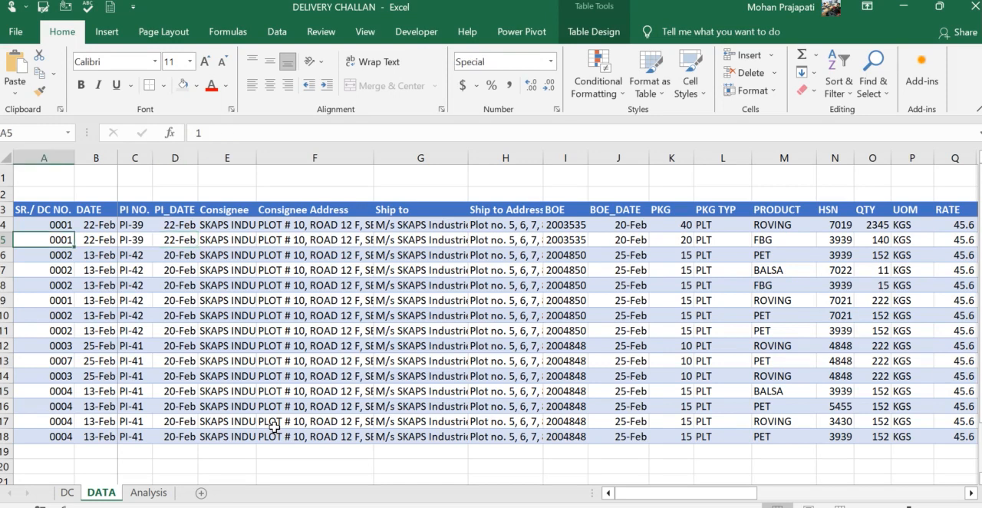
# - Examine the product PivotTable on the Analysis sheet, including its Consignee filter options and available fields
pyautogui.hotkey('ctrl', 'Right')
pyautogui.hotkey('ctrl', 'pagedown')
pyautogui.hotkey('ctrl', 'Up')
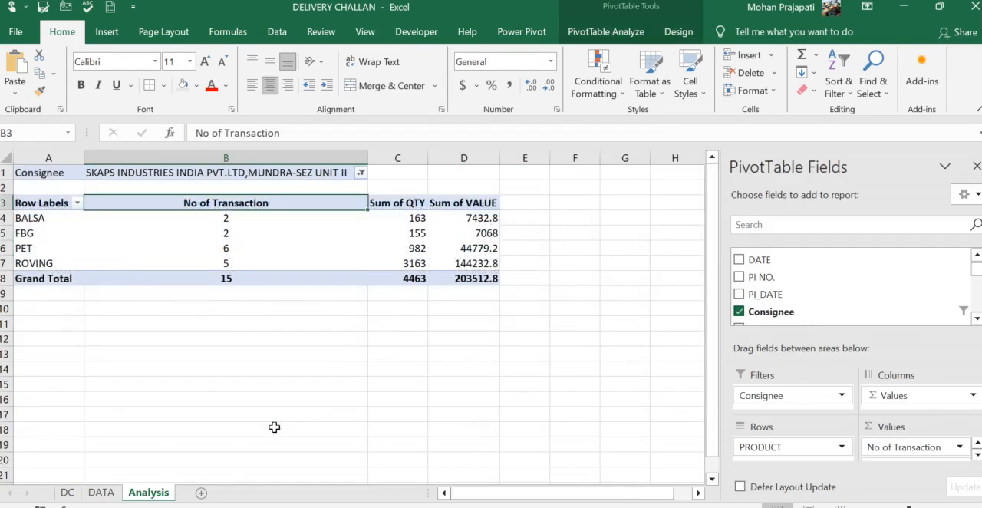
pyautogui.hotkey('ctrl', 'Up')
pyautogui.click(258, 221)
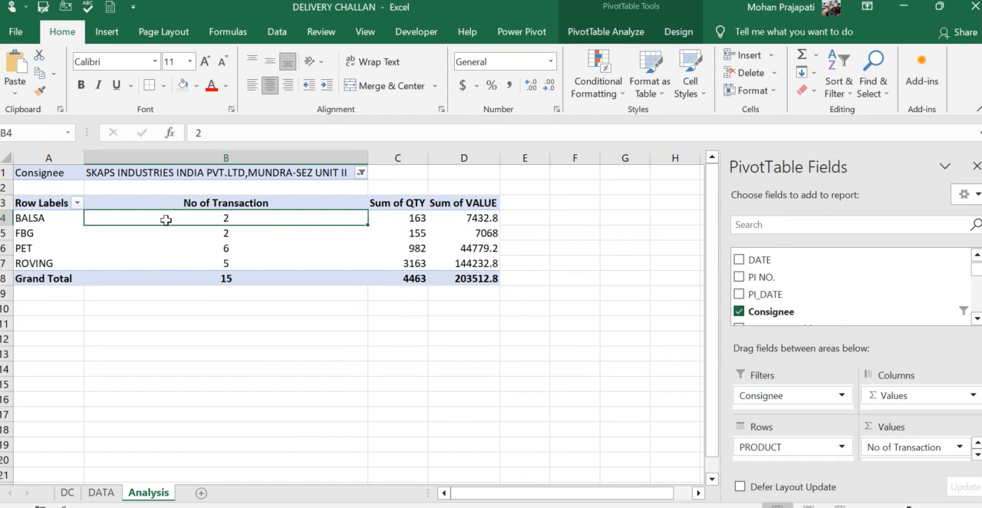
pyautogui.click(360, 173)
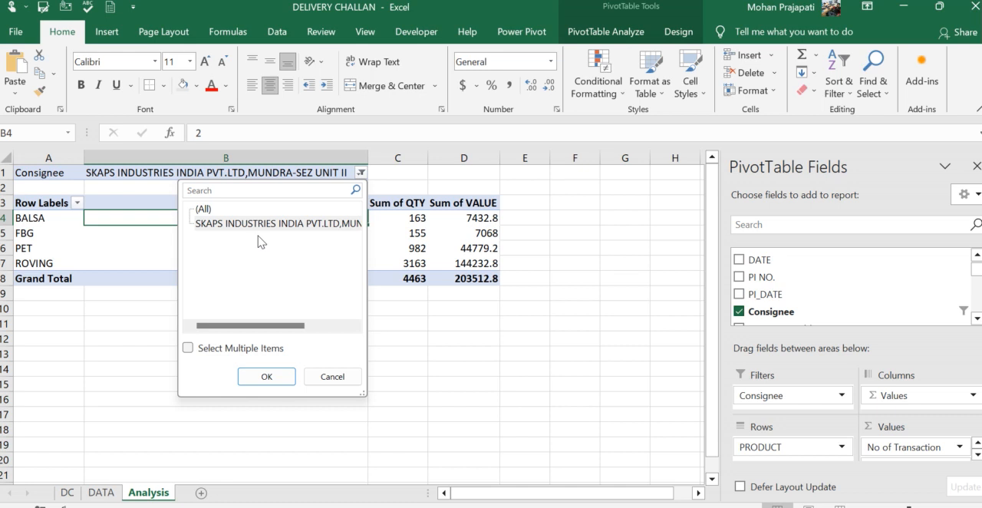
pyautogui.click(266, 376)
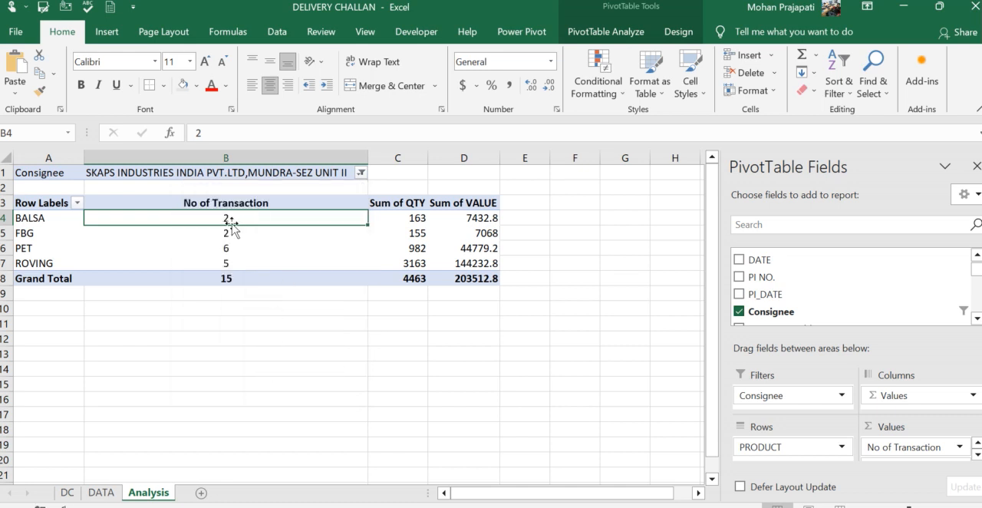
pyautogui.moveTo(237, 220)
pyautogui.scroll(-3, 787, 307)
pyautogui.scroll(3, 787, 306)
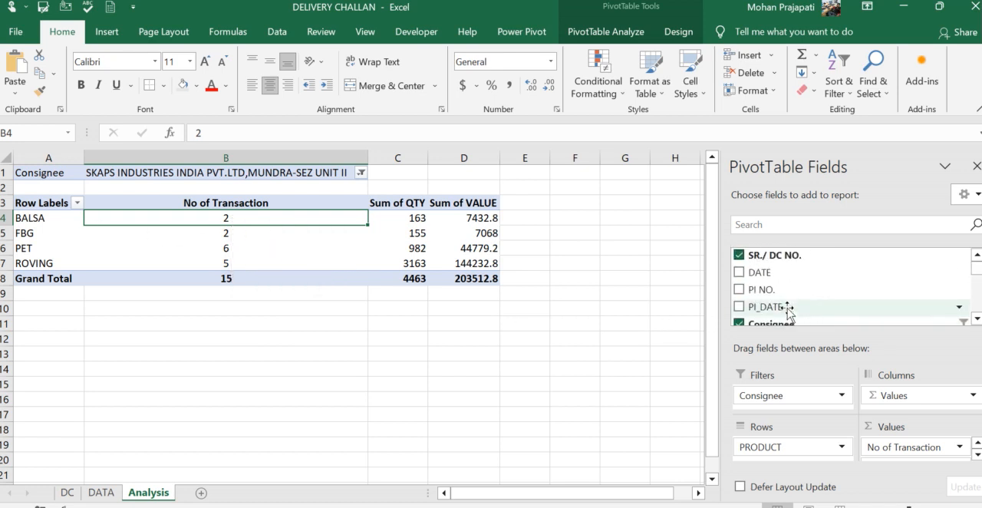
# - Add the DATE field to the PivotTable rows and place it above PRODUCT
pyautogui.click(740, 273)
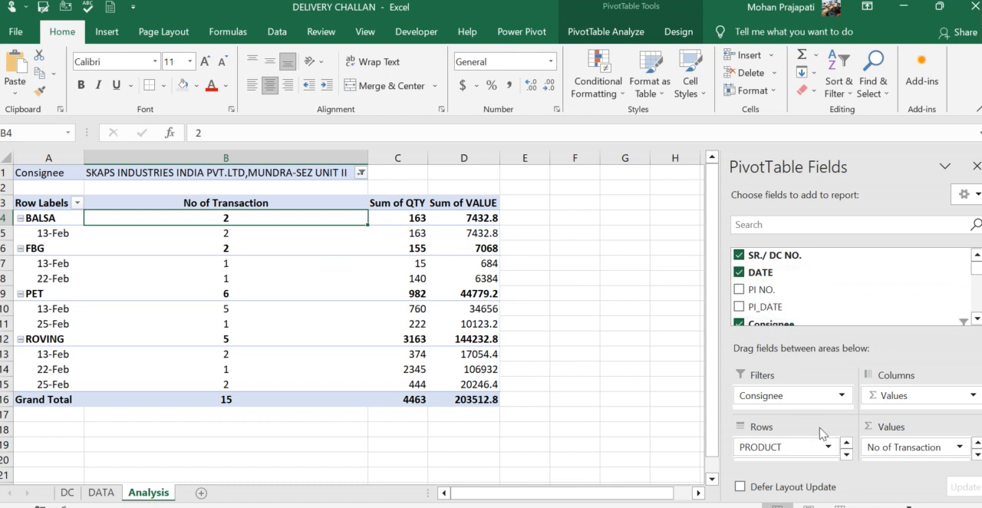
pyautogui.click(846, 453)
pyautogui.moveTo(816, 449); pyautogui.dragTo(791, 441)
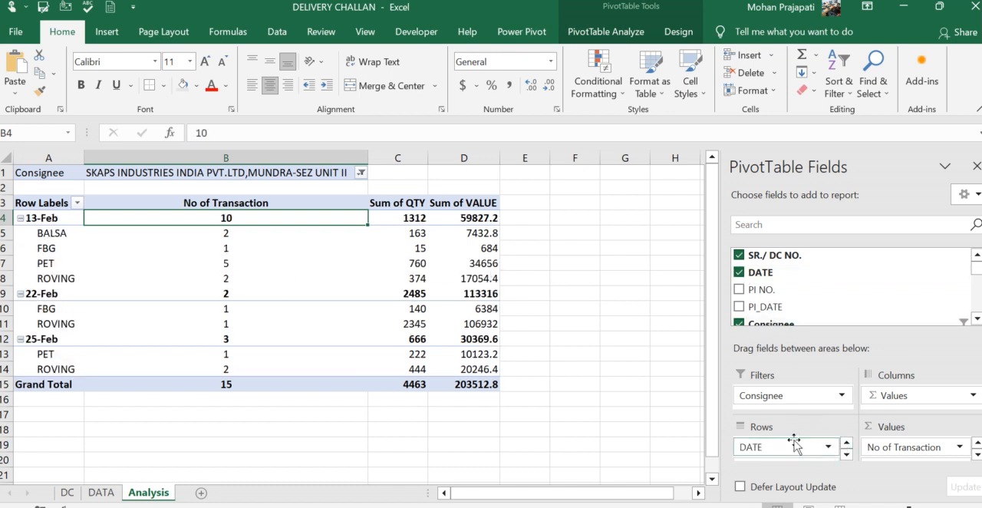
# - Inspect the PivotTable's transaction counts, quantities and product breakdown for 13-Feb, 22-Feb and 25-Feb
pyautogui.click(57, 220)
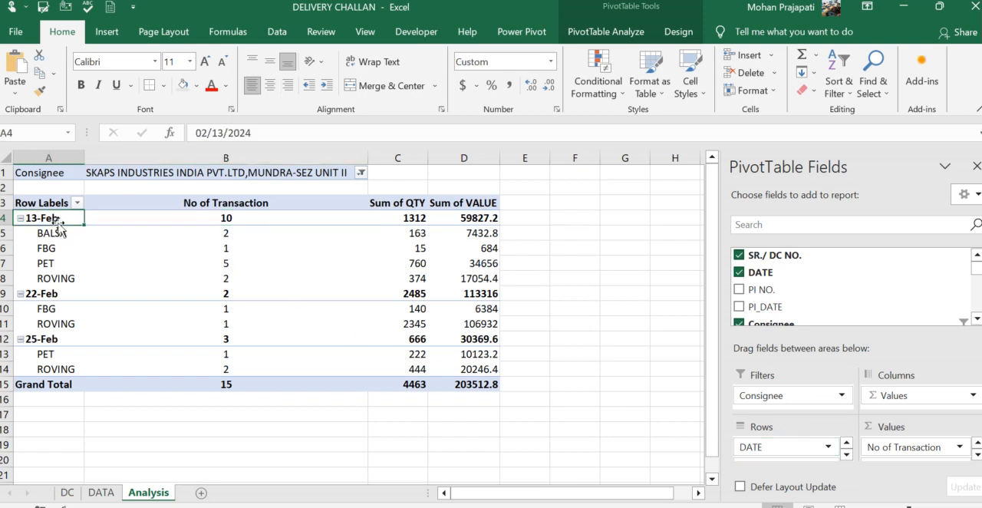
pyautogui.moveTo(61, 234); pyautogui.dragTo(456, 277)
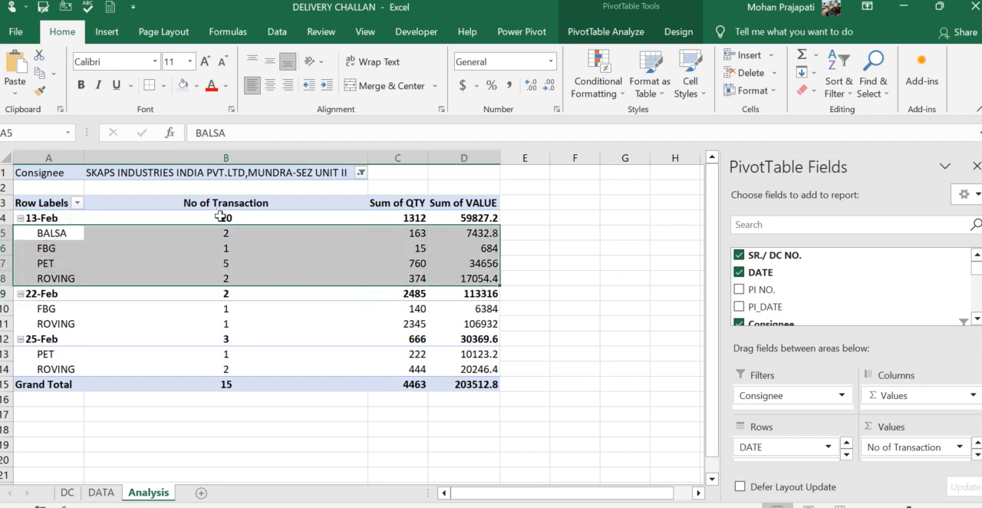
pyautogui.click(220, 217)
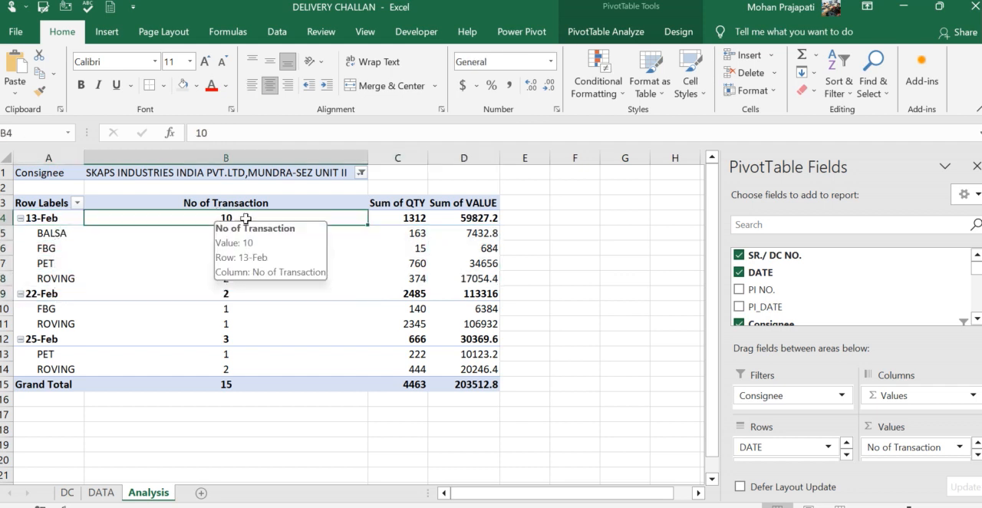
pyautogui.click(413, 218)
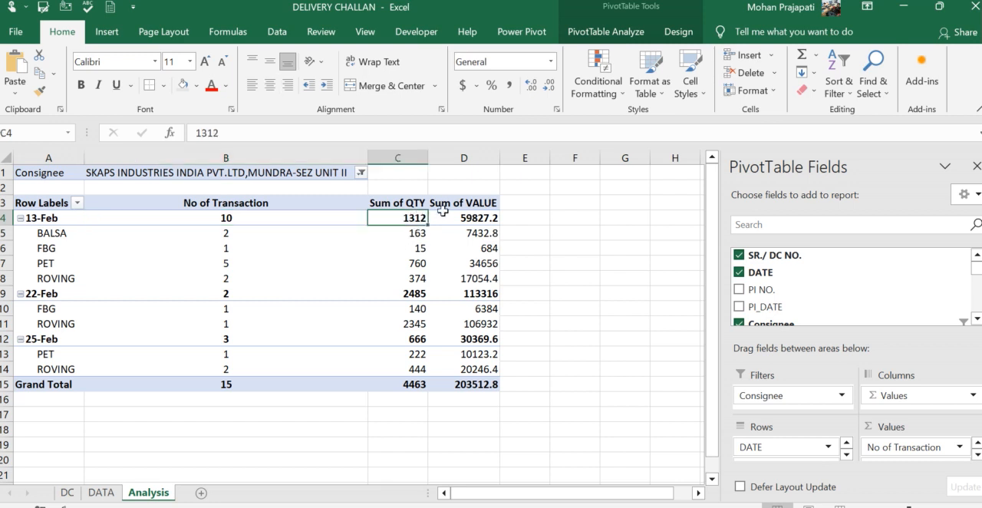
pyautogui.click(231, 295)
pyautogui.click(228, 339)
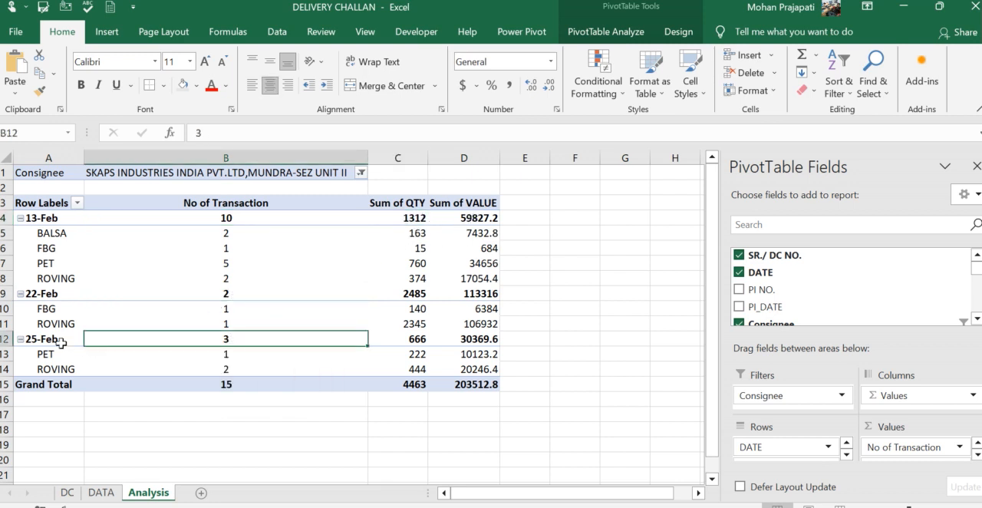
pyautogui.click(28, 338)
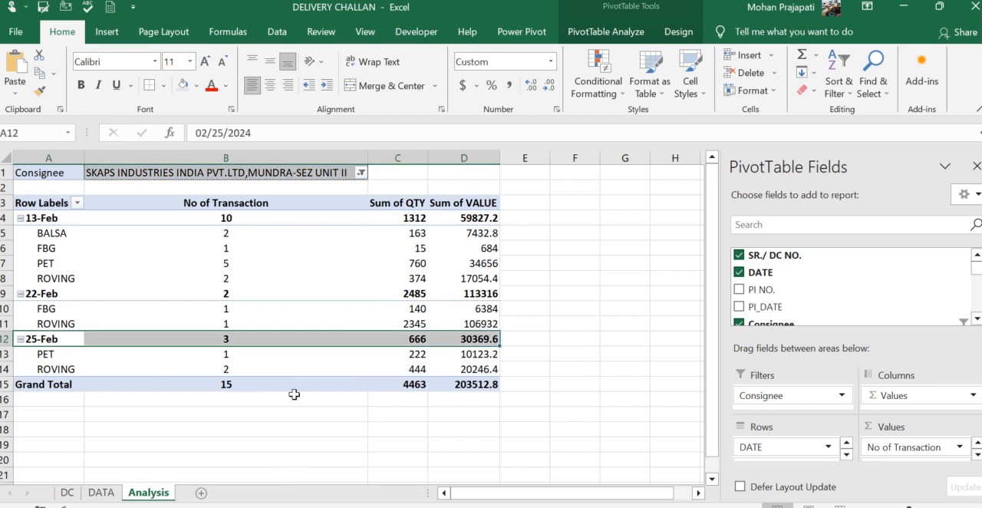
# - Compare the last record on the DATA sheet with the challan on the DC sheet
pyautogui.click(101, 492)
pyautogui.click(143, 434)
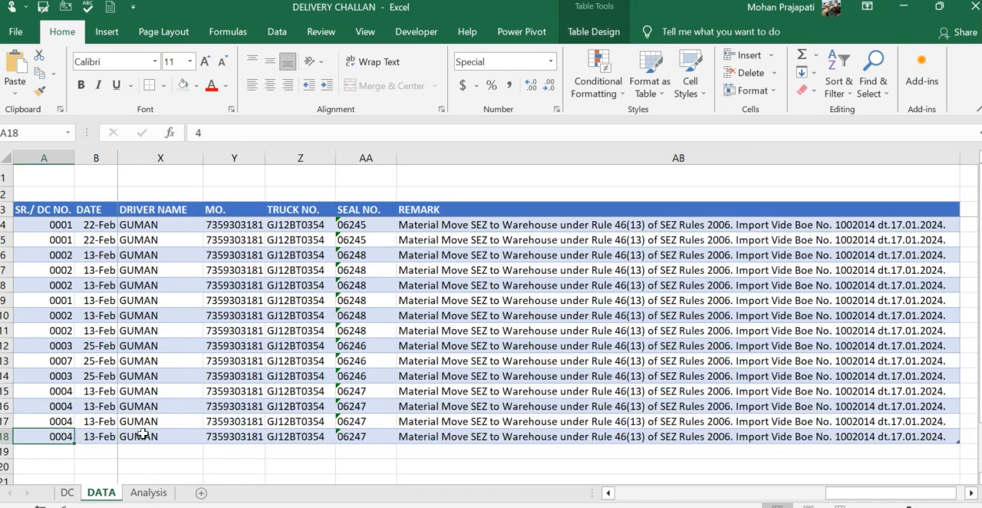
pyautogui.press('Home')
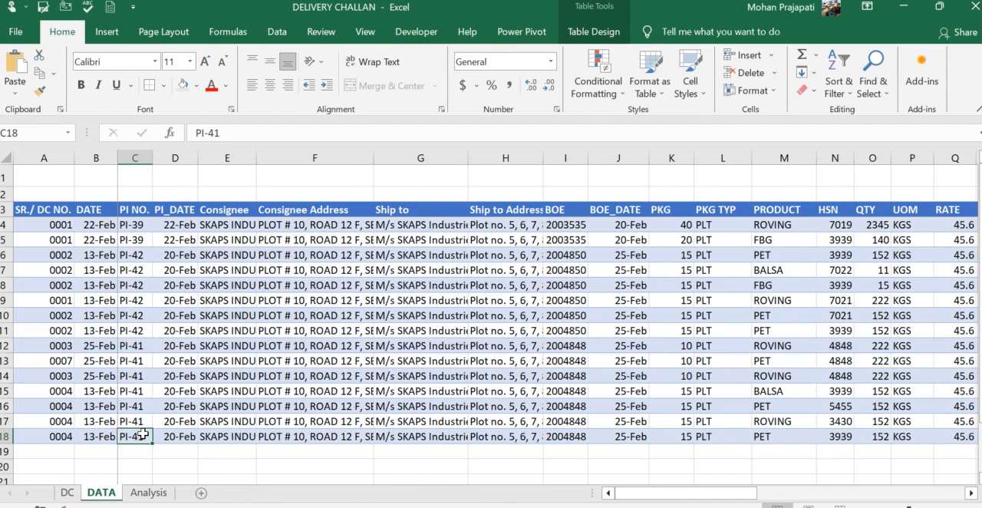
pyautogui.hotkey('ctrl', 'pageup')
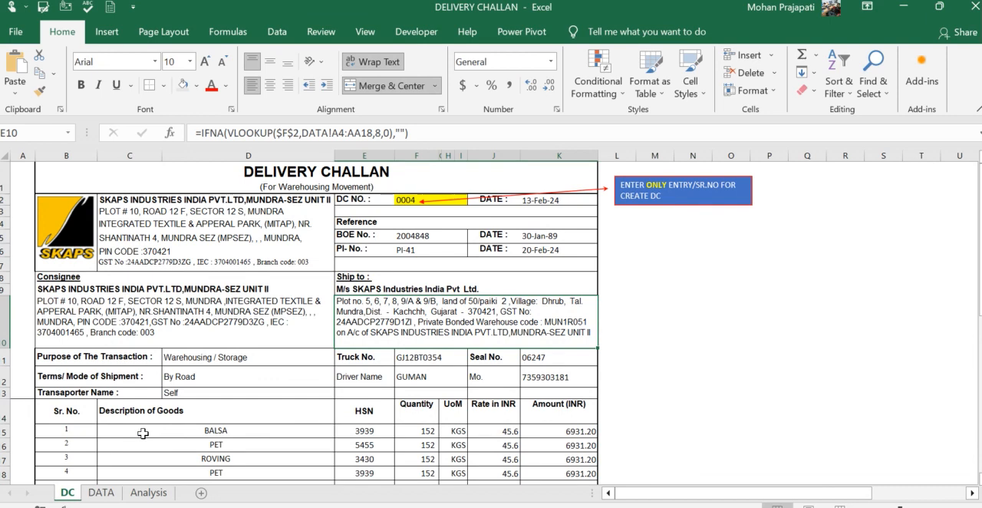
pyautogui.hotkey('ctrl', 'pagedown')
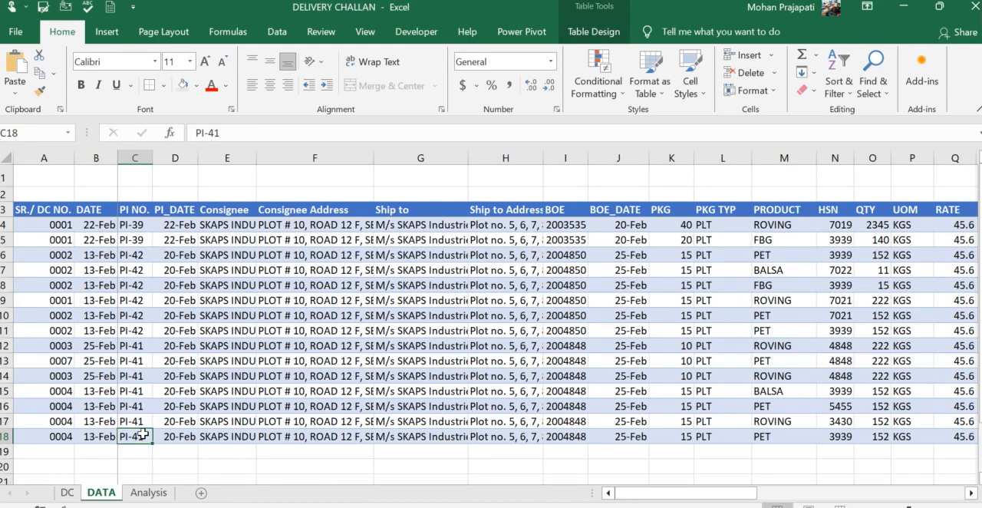
pyautogui.hotkey('ctrl', 'pageup')
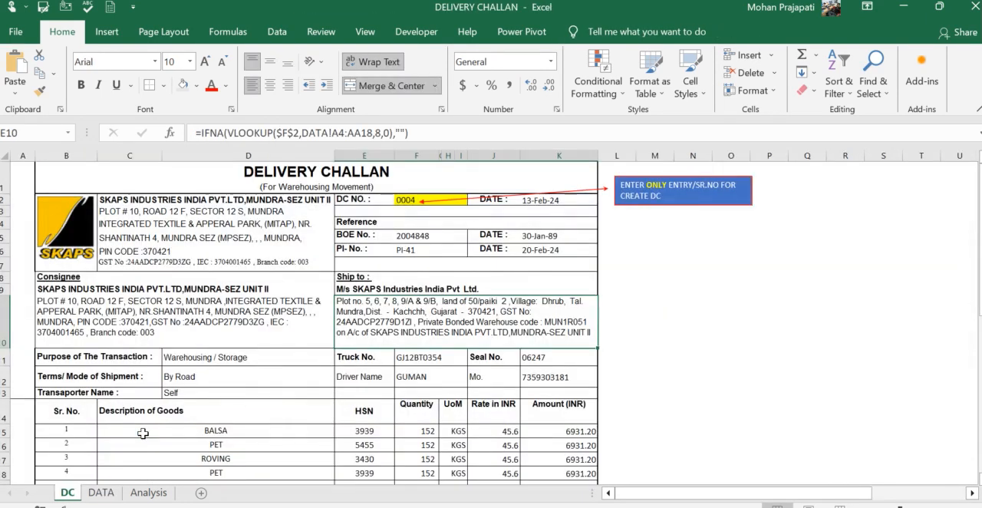
# - Examine the helper PRODUCT list in columns X and Y beside the challan on the DC sheet
pyautogui.click(425, 236)
pyautogui.press('Right')
pyautogui.press('Right')
pyautogui.press('Right')
pyautogui.press('Right')
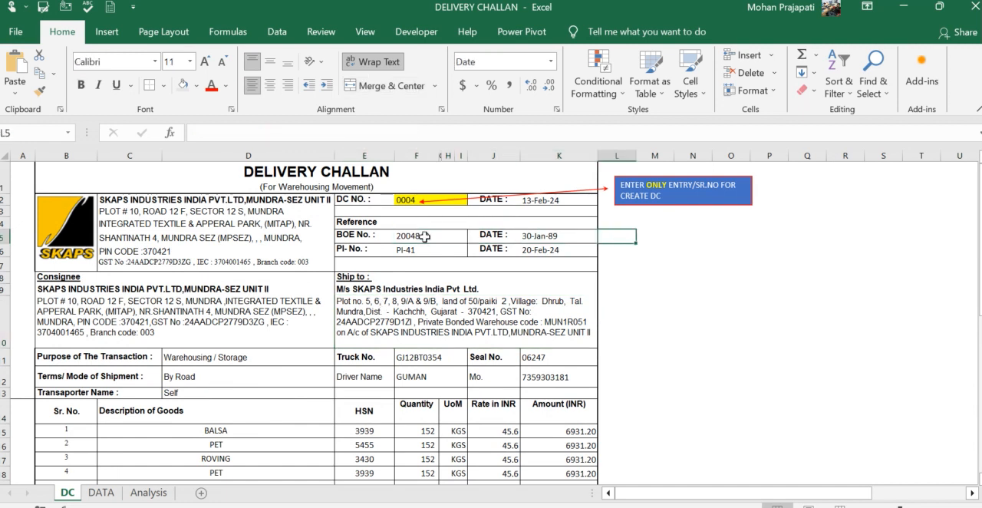
pyautogui.press('Left')
pyautogui.press('Left')
pyautogui.press('Up')
pyautogui.press('Right')
pyautogui.press('Right')
pyautogui.press('Right')
pyautogui.press('Right')
pyautogui.press('Right')
pyautogui.press('Right')
pyautogui.press('Right')
pyautogui.press('Right')
pyautogui.press('Right')
pyautogui.press('Right')
pyautogui.press('Right')
pyautogui.press('Right')
pyautogui.press('Right')
pyautogui.press('Right')
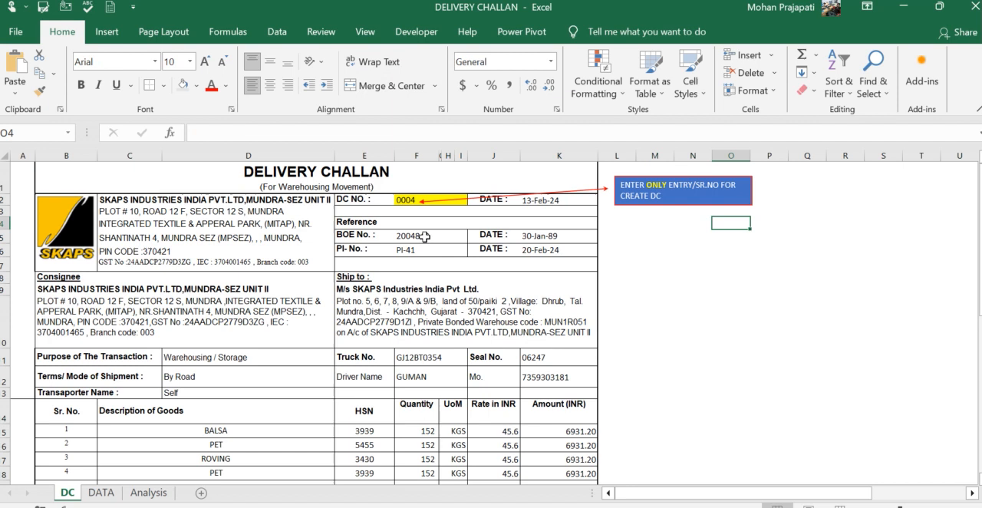
pyautogui.press('Right')
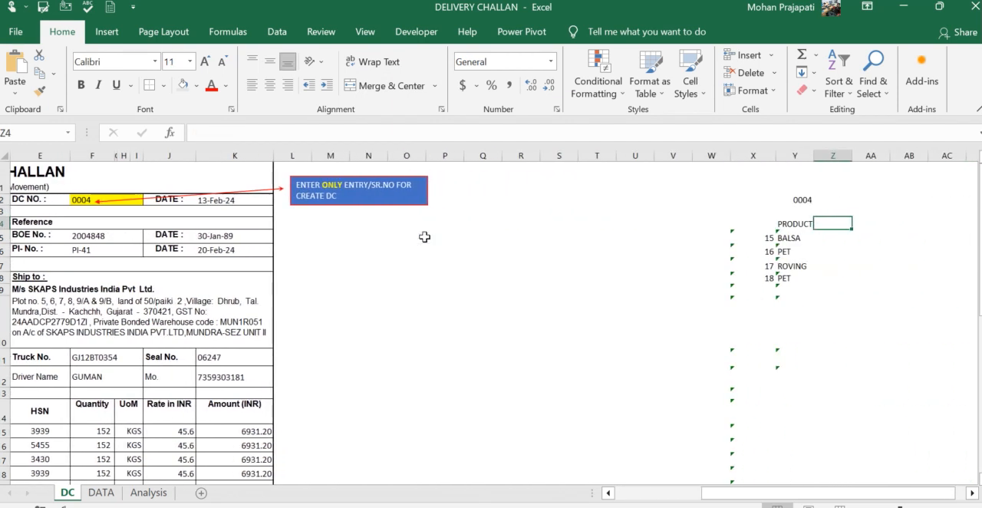
# - Inspect the formula in cell Y2 that links the helper list to the challan's DC number
pyautogui.press('Left')
pyautogui.press('Up')
pyautogui.press('Up')
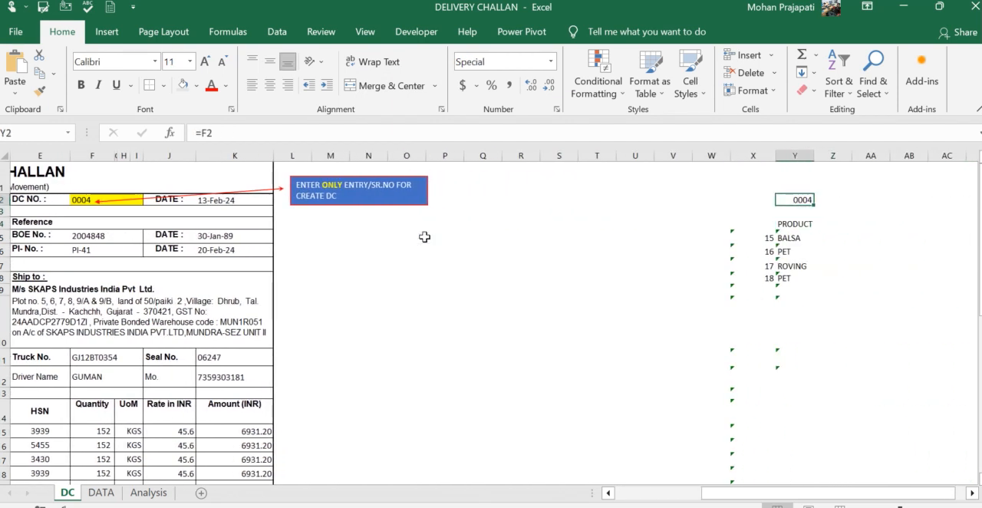
pyautogui.press('F2')
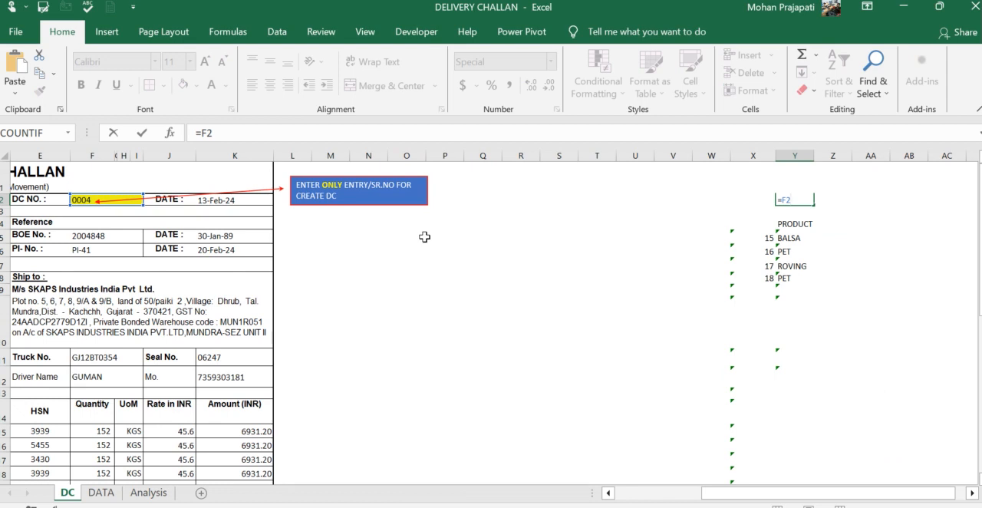
pyautogui.press('Escape')
pyautogui.press('Down')
pyautogui.press('Down')
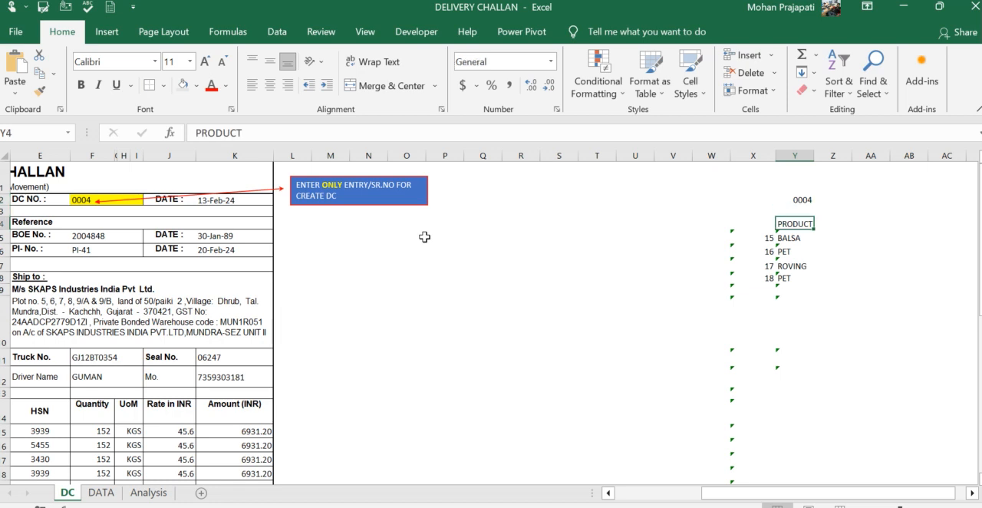
# - Examine the MATCH and OFFSET formulas in X5 to X8 together with the lookup number in Y2
pyautogui.press('Left')
pyautogui.press('Down')
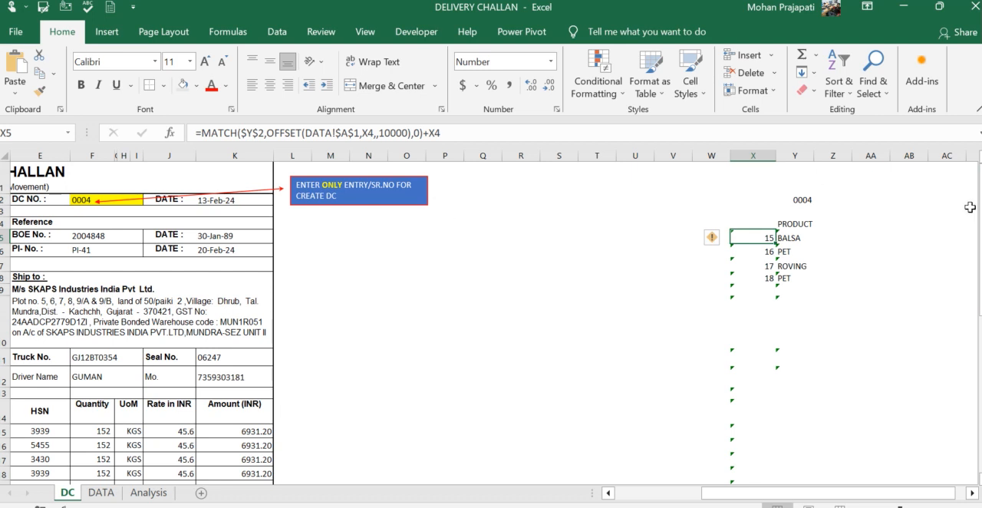
pyautogui.click(800, 197)
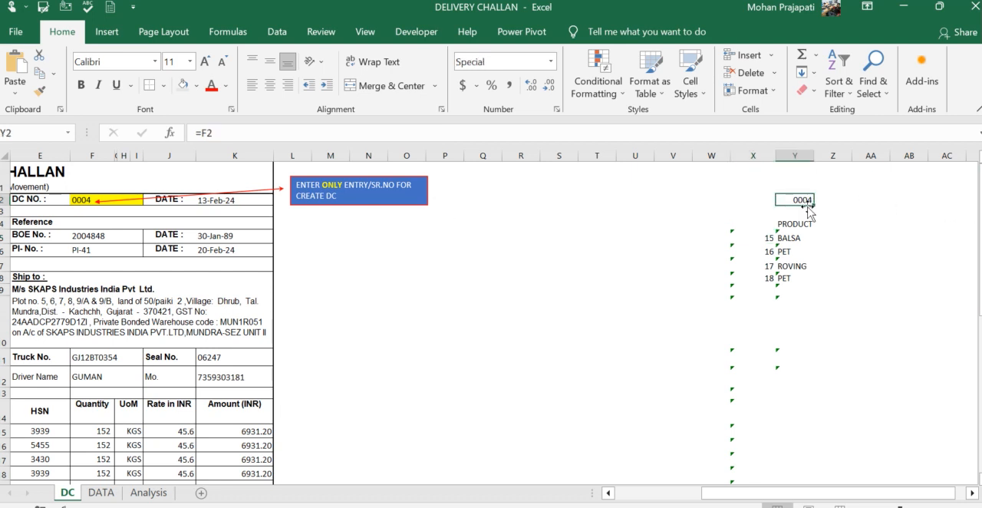
pyautogui.click(773, 236)
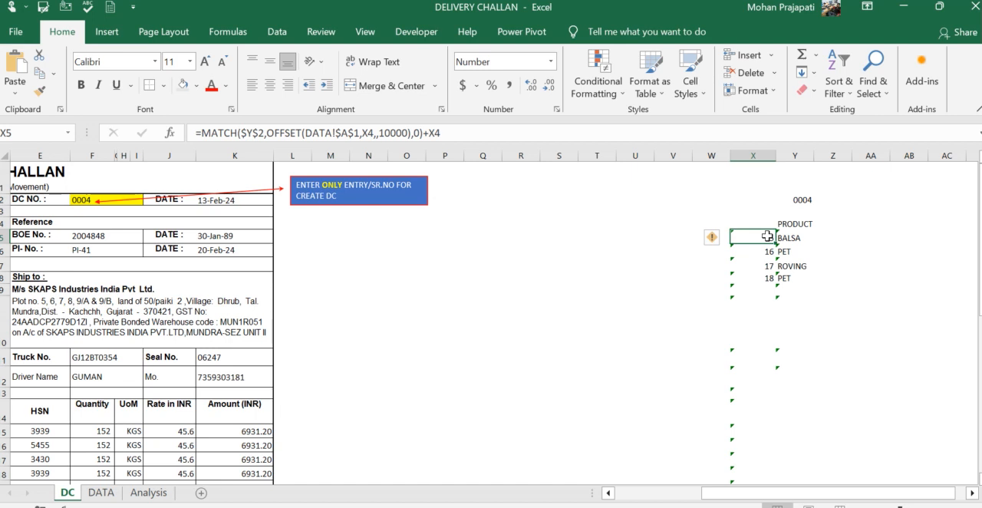
pyautogui.click(800, 201)
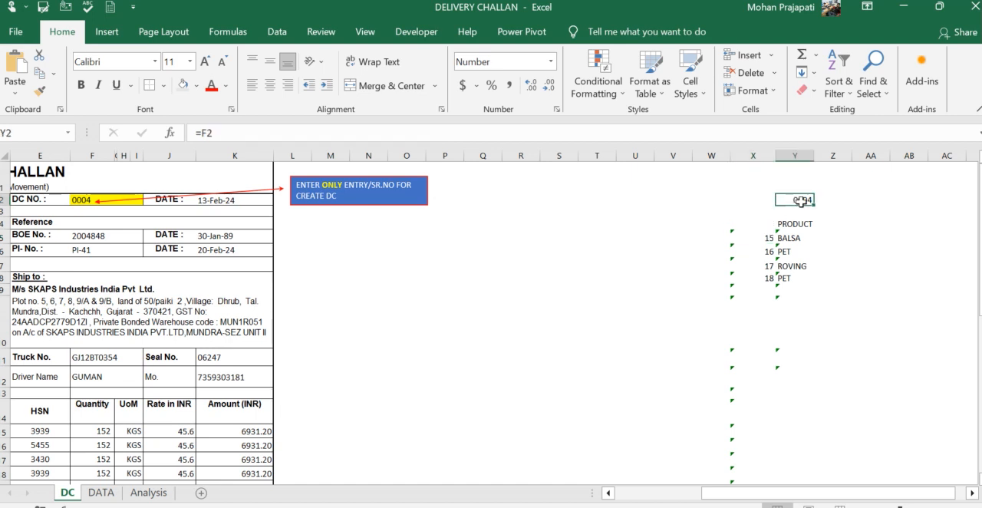
pyautogui.click(767, 234)
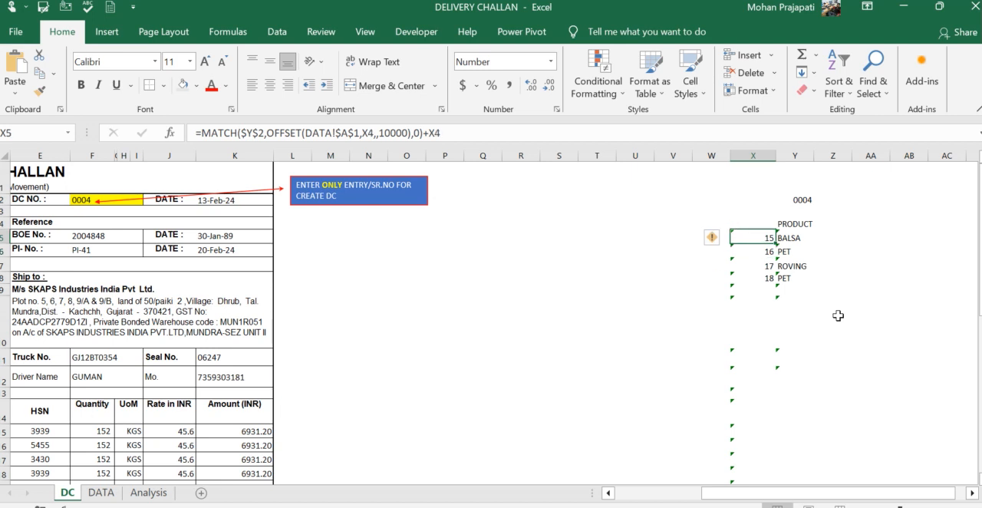
pyautogui.press('Down')
pyautogui.press('Down')
pyautogui.press('Down')
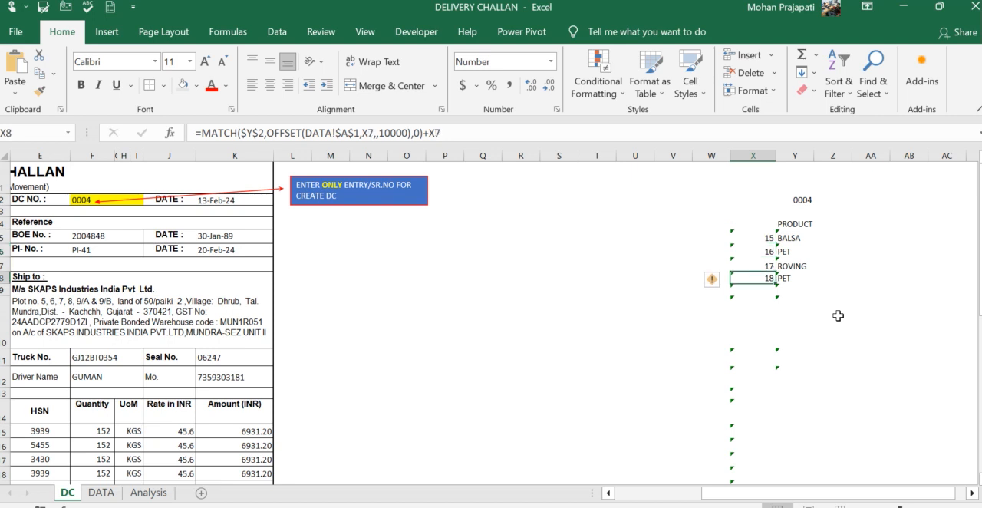
# - Set the challan's DC NO. in cell F2 to 1
pyautogui.click(87, 200)
pyautogui.write('1')
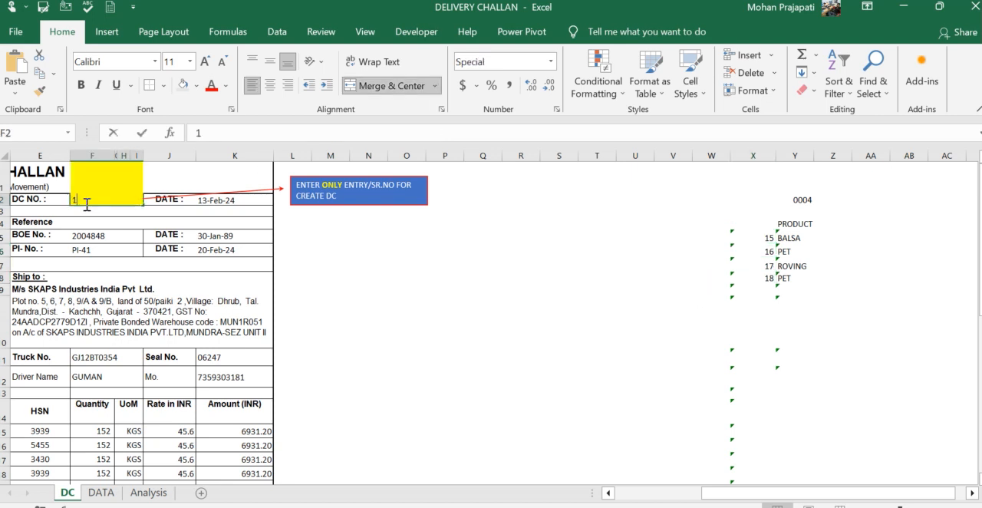
pyautogui.press('Return')
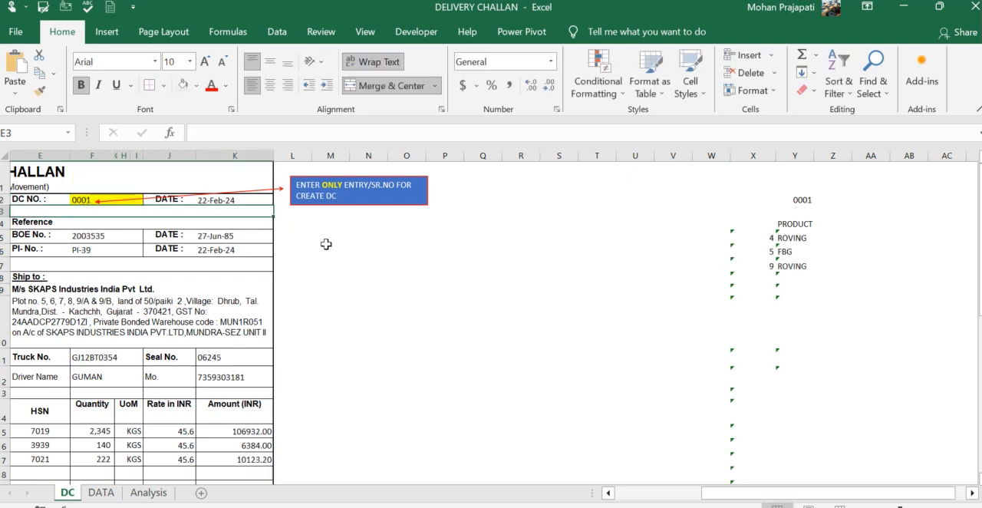
# - Compare the helper row numbers in X5 to X7 with the matching DC number rows on the DATA sheet
pyautogui.click(764, 236)
pyautogui.press('Down')
pyautogui.press('Down')
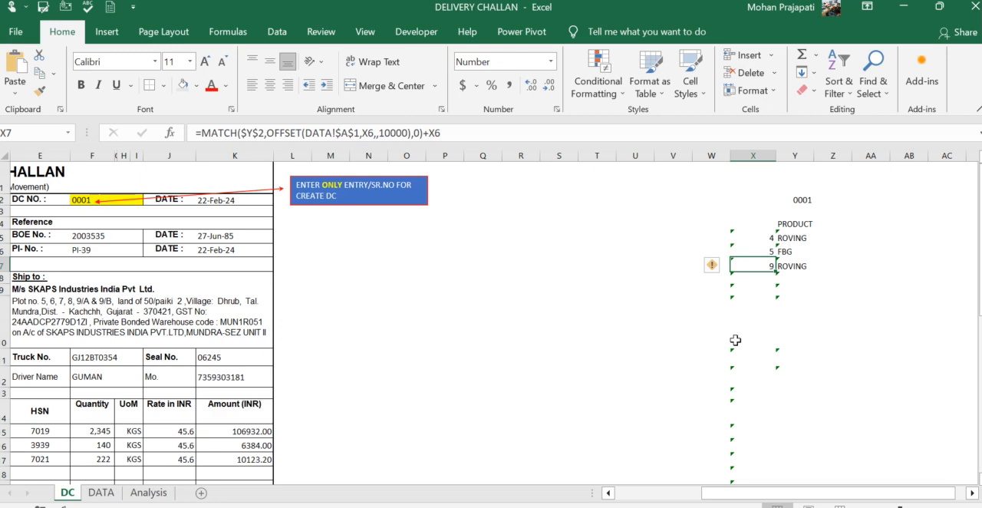
pyautogui.hotkey('ctrl', 'pagedown')
pyautogui.press('Home')
pyautogui.hotkey('ctrl', 'Up')
pyautogui.press('Down')
pyautogui.press('Down')
pyautogui.press('Down')
pyautogui.press('Down')
pyautogui.press('Down')
pyautogui.press('Down')
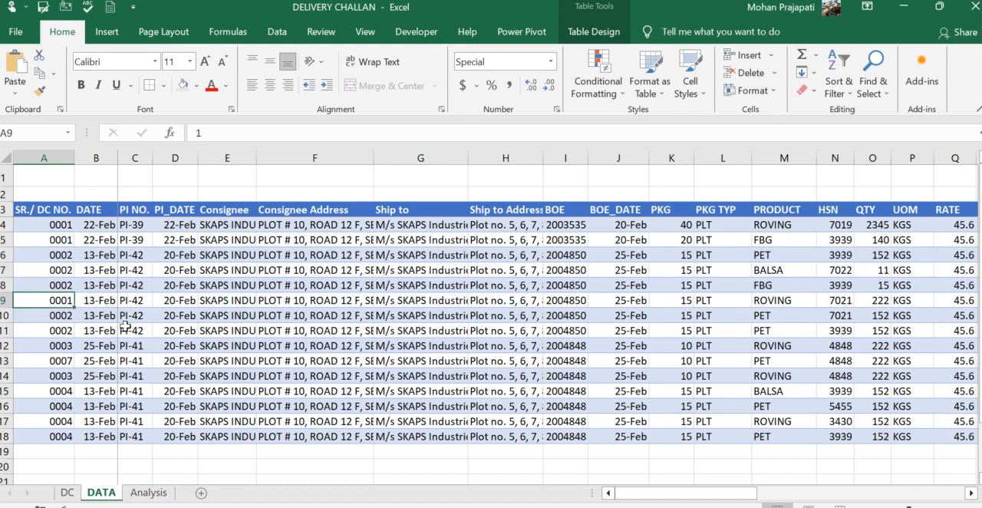
pyautogui.hotkey('ctrl', 'pageup')
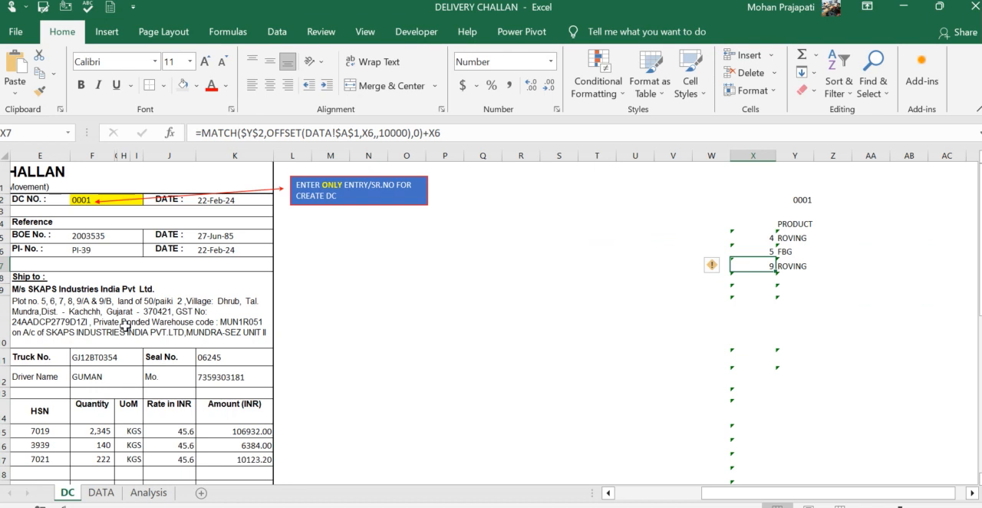
# - Inspect the VLOOKUP formulas behind the challan's BOE number, ship-to details and consignee address
pyautogui.press('Home')
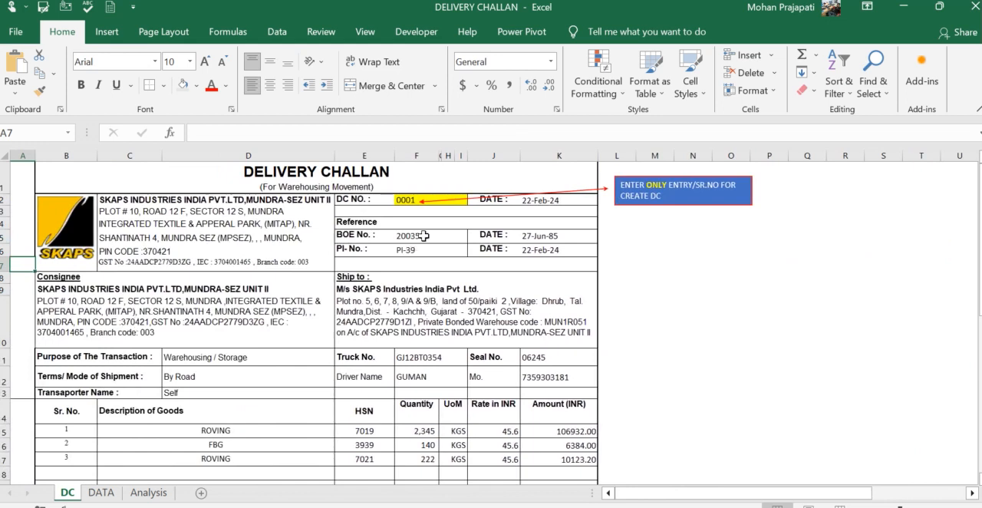
pyautogui.click(423, 236)
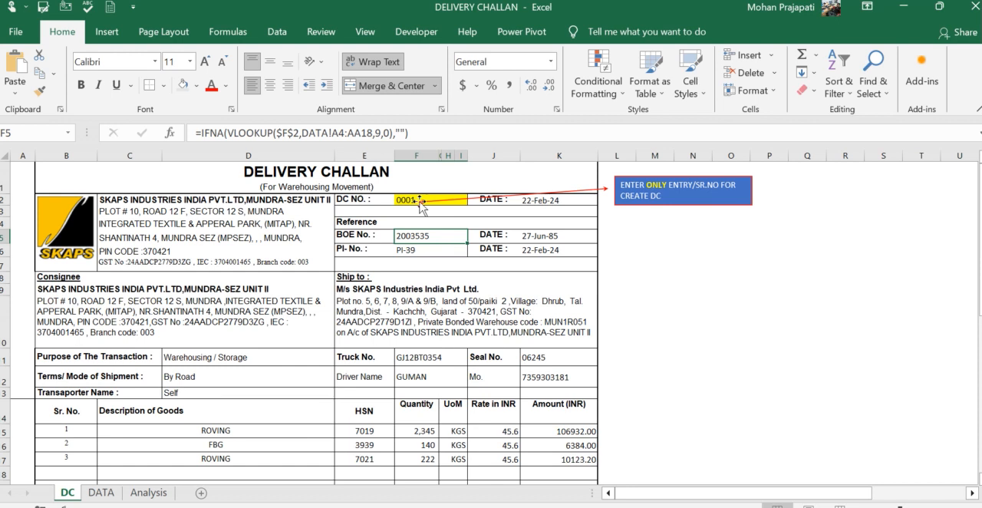
pyautogui.click(415, 201)
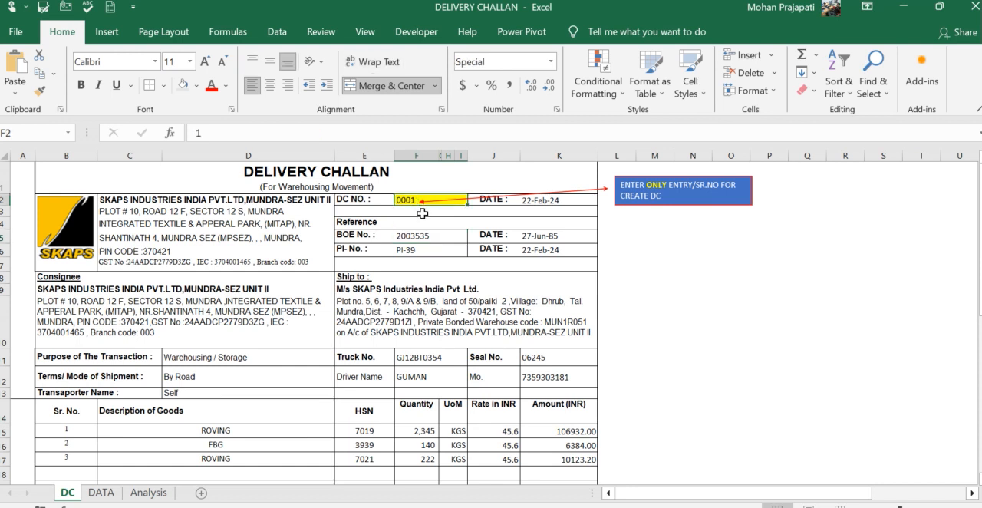
pyautogui.click(411, 238)
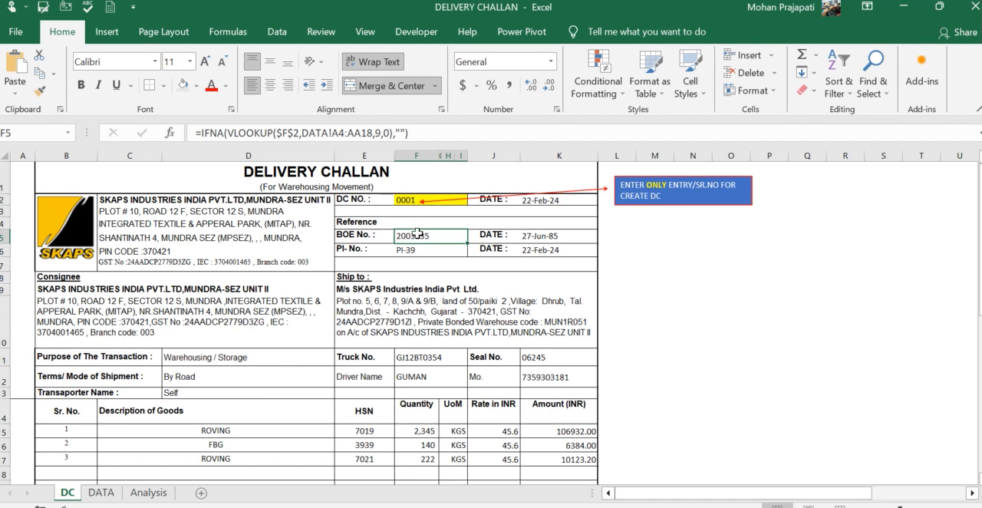
pyautogui.click(405, 296)
pyautogui.click(308, 317)
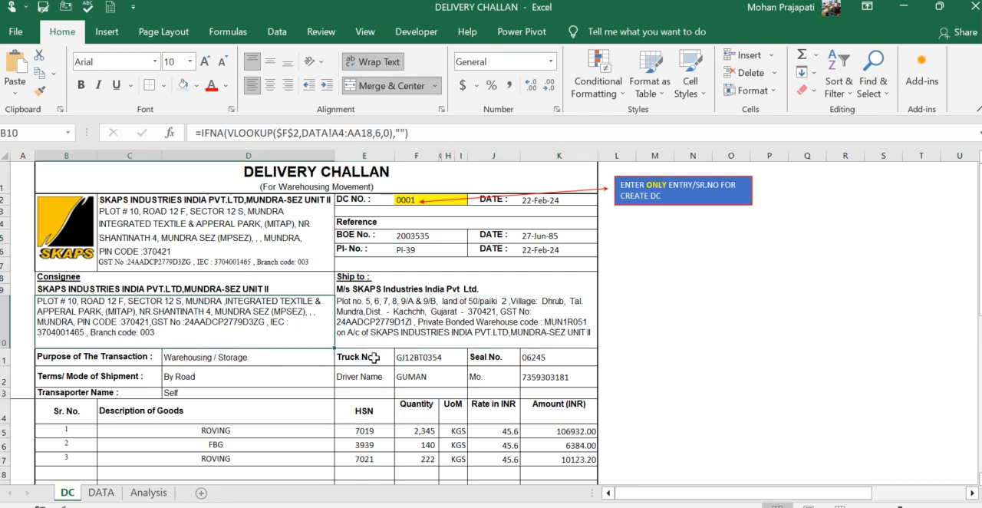
pyautogui.scroll(-2, 374, 358)
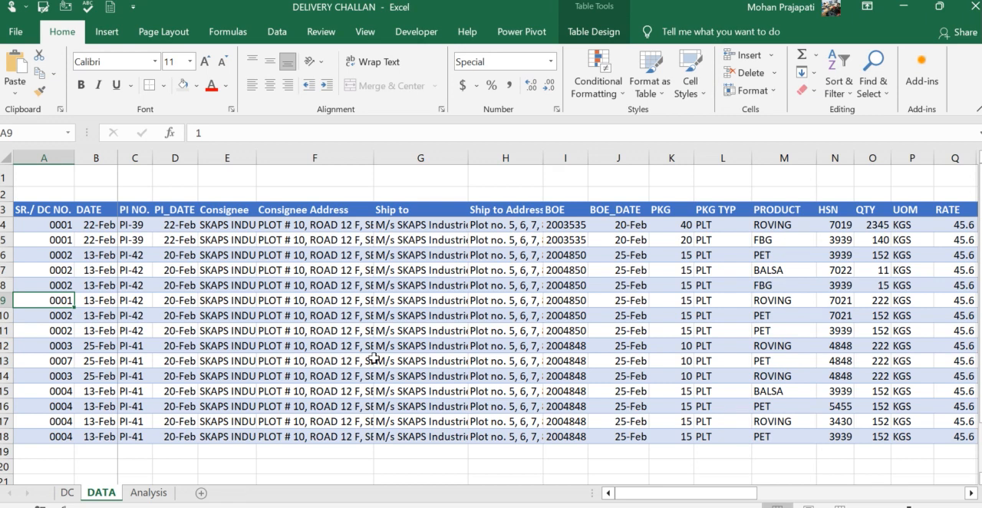
# - Review the PivotTable's product values and Consignee filter on the Analysis sheet, and return to the DC sheet
pyautogui.hotkey('ctrl', 'pagedown')
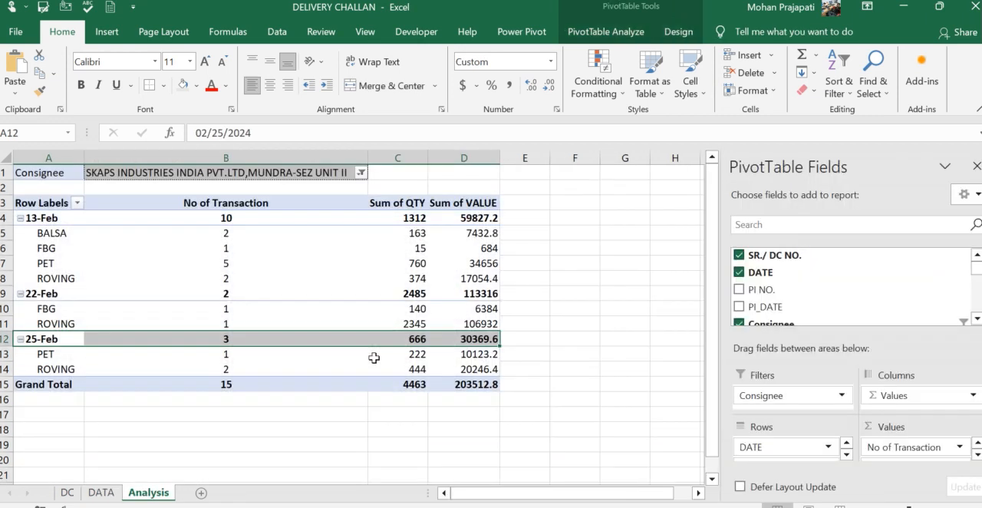
pyautogui.press('Down')
pyautogui.press('Right')
pyautogui.press('Right')
pyautogui.press('Right')
pyautogui.press('Right')
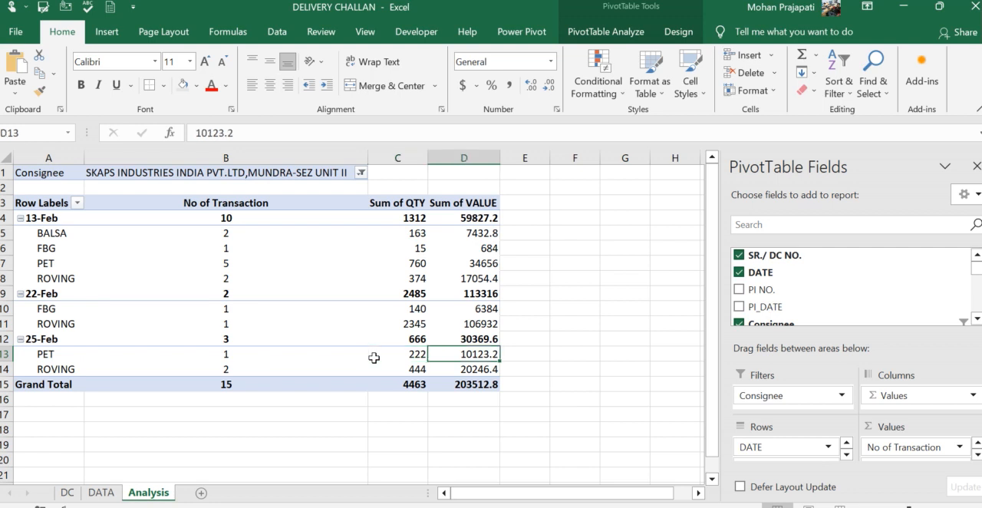
pyautogui.hotkey('ctrl', 'Up')
pyautogui.hotkey('ctrl', 'Left')
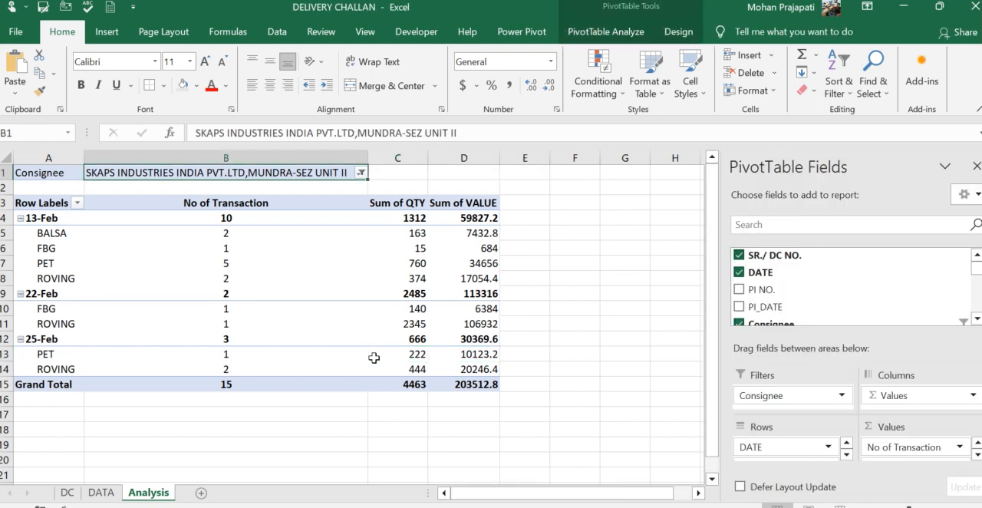
pyautogui.hotkey('ctrl', 'pageup')
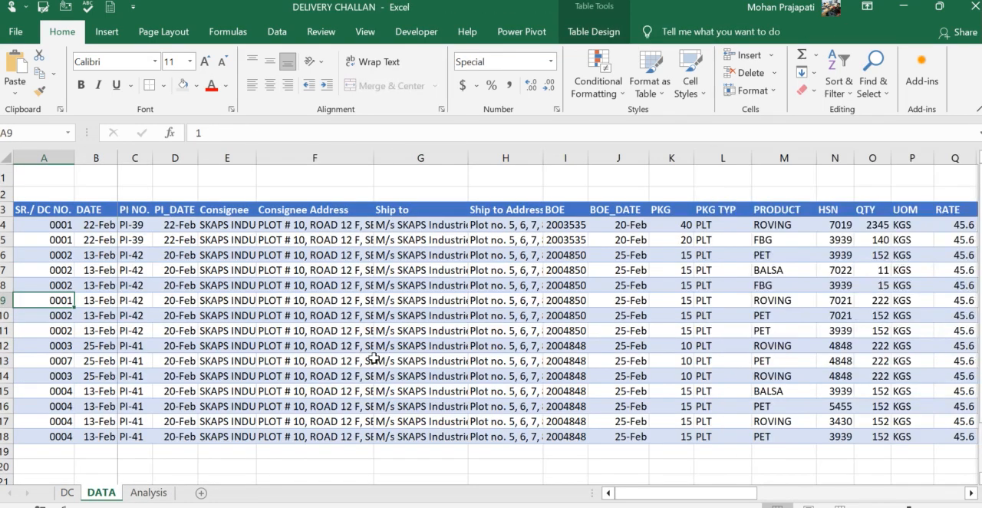
pyautogui.hotkey('ctrl', 'pageup')
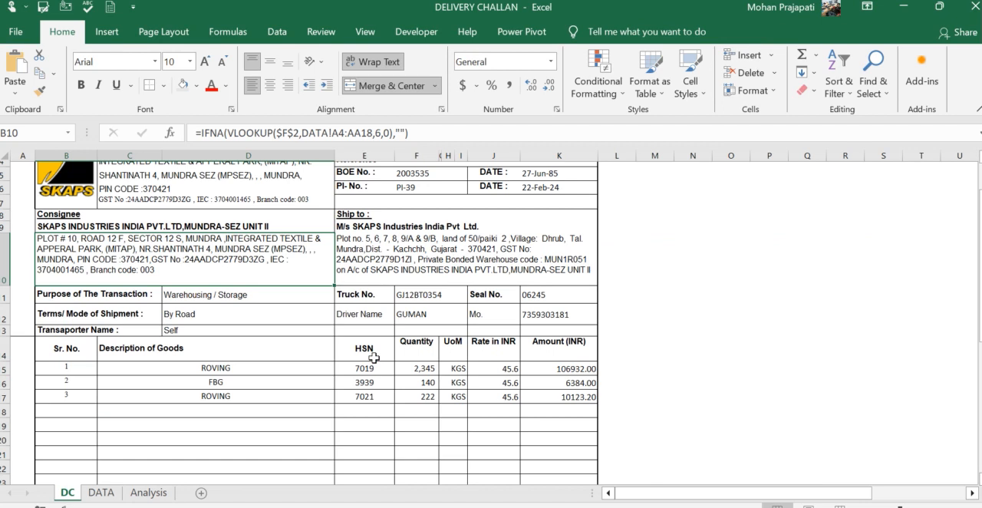
pyautogui.scroll(2, 374, 357)
pyautogui.click(346, 182)
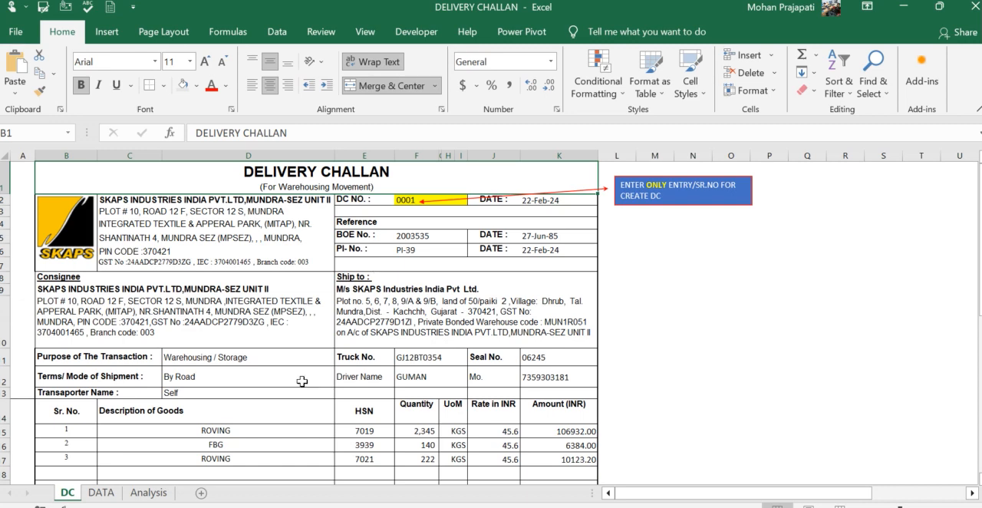
pyautogui.click(100, 492)
pyautogui.click(79, 493)
pyautogui.click(613, 299)
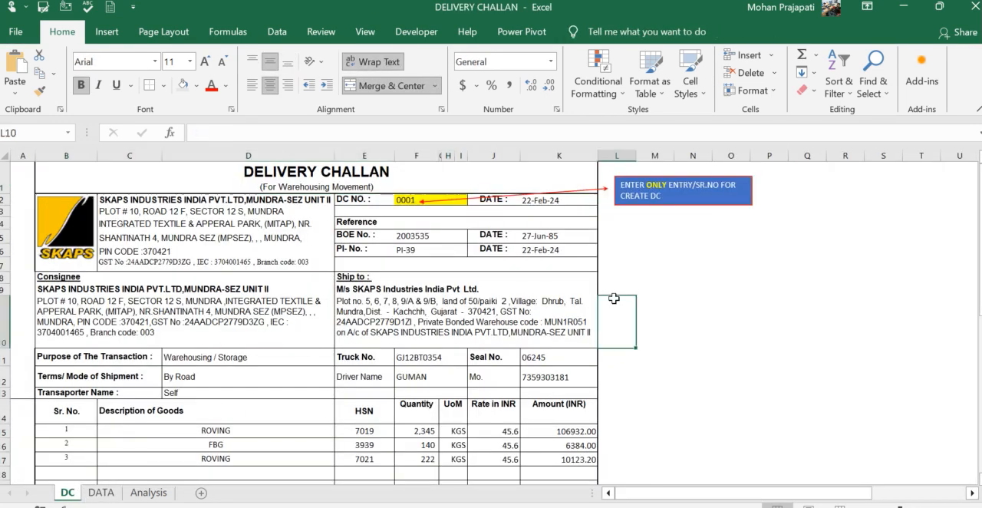
pyautogui.click(695, 265)
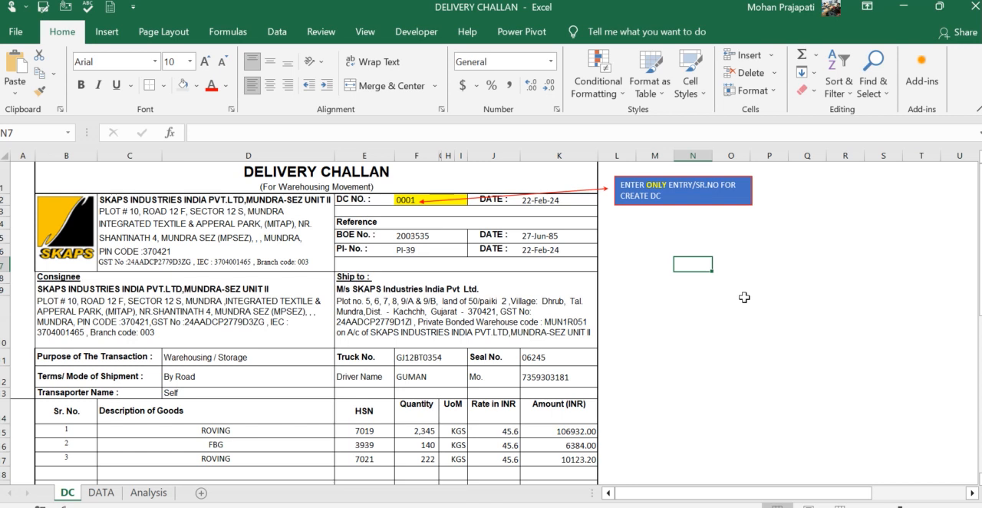
# - Examine the challan's cells from the DC number through the ship-to address to the INDEX formulas in the goods rows
pyautogui.click(399, 201)
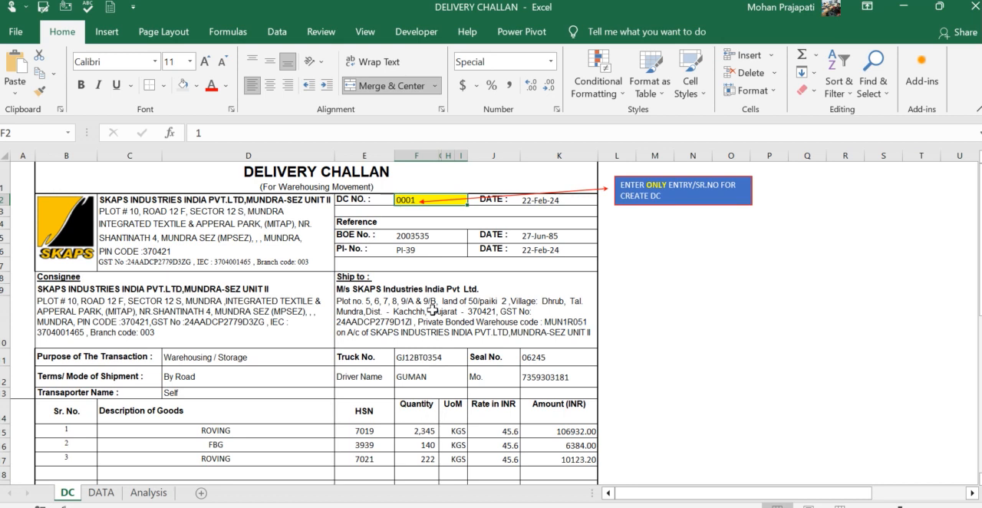
pyautogui.press('Down')
pyautogui.press('Down')
pyautogui.press('Down')
pyautogui.press('Down')
pyautogui.press('Down')
pyautogui.press('Down')
pyautogui.press('Down')
pyautogui.press('Down')
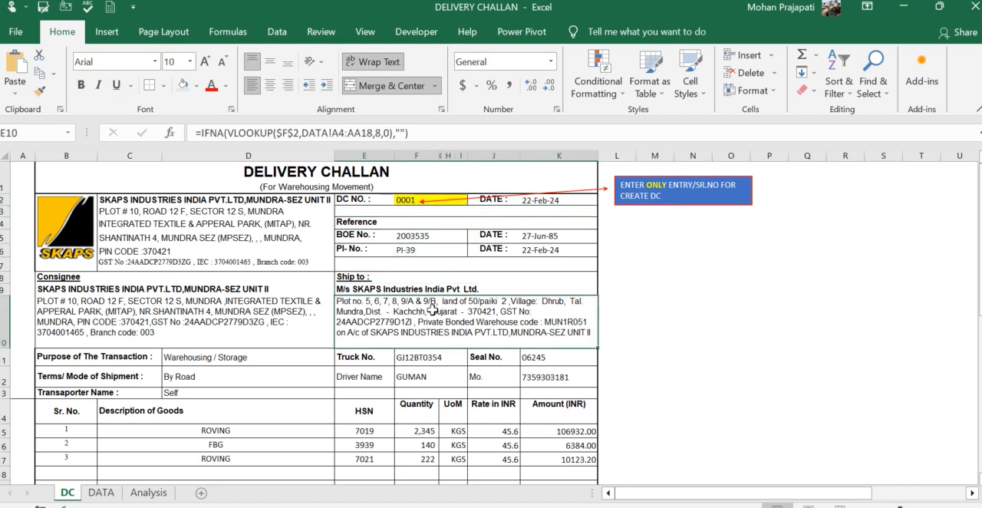
pyautogui.press('Down')
pyautogui.press('Down')
pyautogui.press('Down')
pyautogui.press('Down')
pyautogui.press('Down')
pyautogui.press('Down')
pyautogui.press('Right')
pyautogui.press('Right')
pyautogui.press('Right')
pyautogui.press('Left')
pyautogui.press('Left')
pyautogui.press('Left')
pyautogui.press('Down')
pyautogui.press('Down')
pyautogui.press('Down')
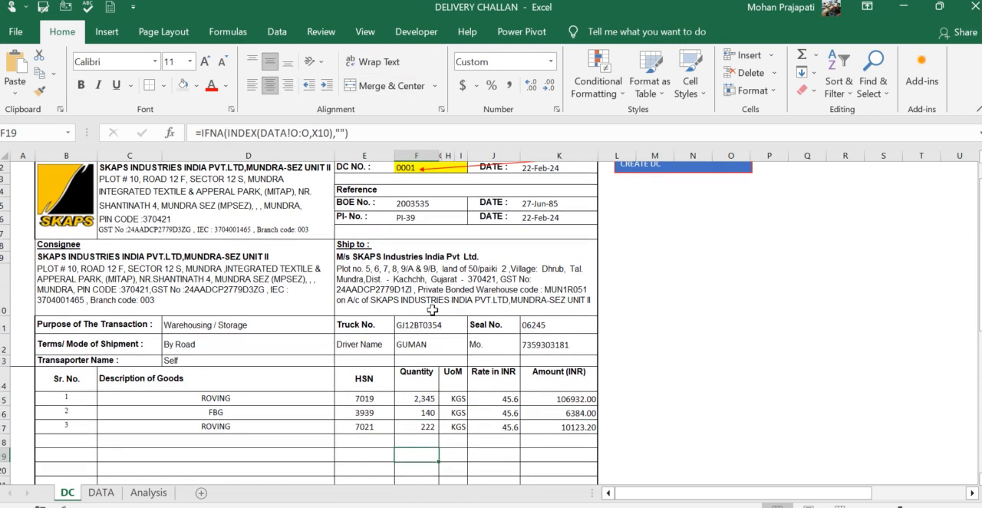
# - Review the challan's totals, duty section and Remarks formula, and return to the DELIVERY CHALLAN heading
pyautogui.press('Down')
pyautogui.press('Down')
pyautogui.press('Down')
pyautogui.press('Down')
pyautogui.press('Down')
pyautogui.press('Down')
pyautogui.press('Down')
pyautogui.press('Down')
pyautogui.press('Down')
pyautogui.press('Down')
pyautogui.press('Down')
pyautogui.press('Down')
pyautogui.press('Down')
pyautogui.press('Down')
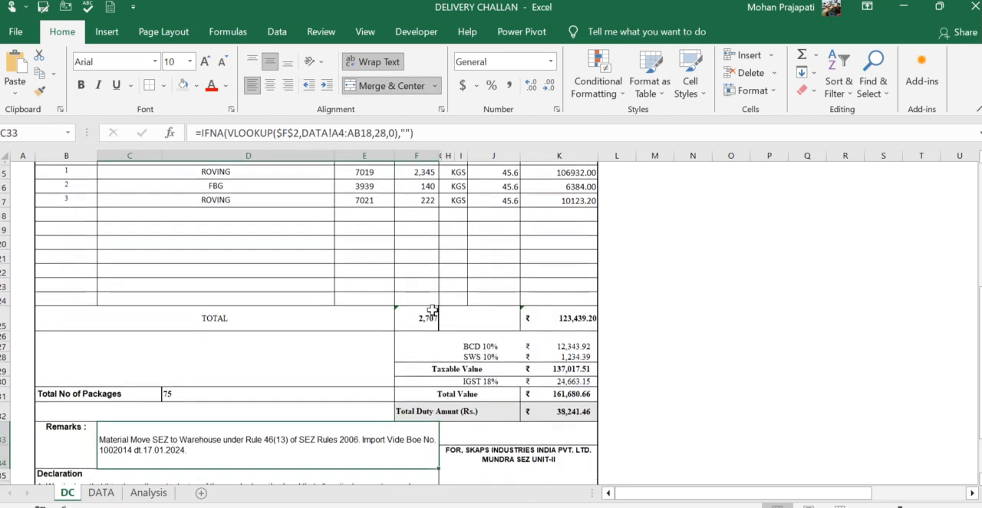
pyautogui.press('Up')
pyautogui.press('Up')
pyautogui.press('Up')
pyautogui.press('Up')
pyautogui.press('Up')
pyautogui.press('Up')
pyautogui.press('Up')
pyautogui.press('Up')
pyautogui.press('Up')
pyautogui.press('Up')
pyautogui.press('Up')
pyautogui.press('Up')
pyautogui.press('Up')
pyautogui.press('Up')
pyautogui.press('Up')
pyautogui.press('Up')
pyautogui.press('Up')
pyautogui.press('Up')
pyautogui.press('Up')
pyautogui.press('Up')
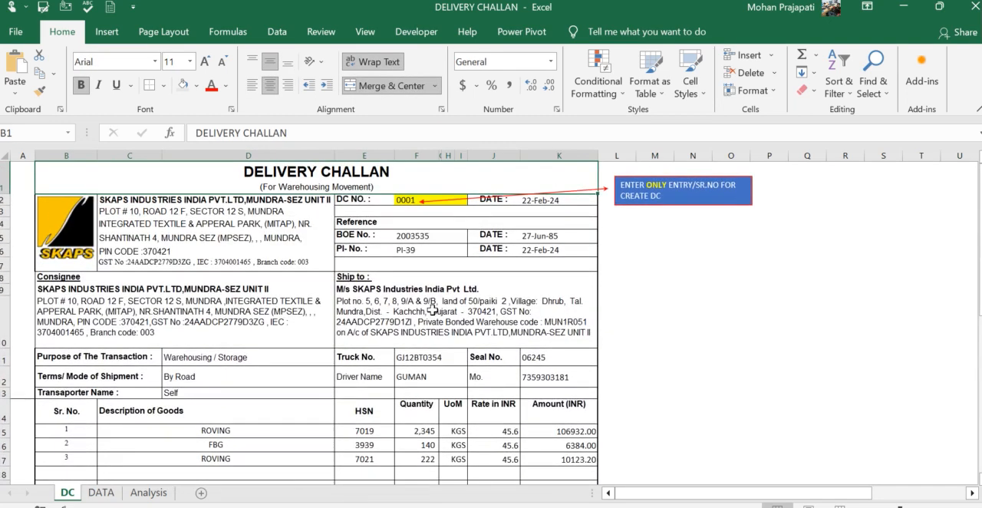